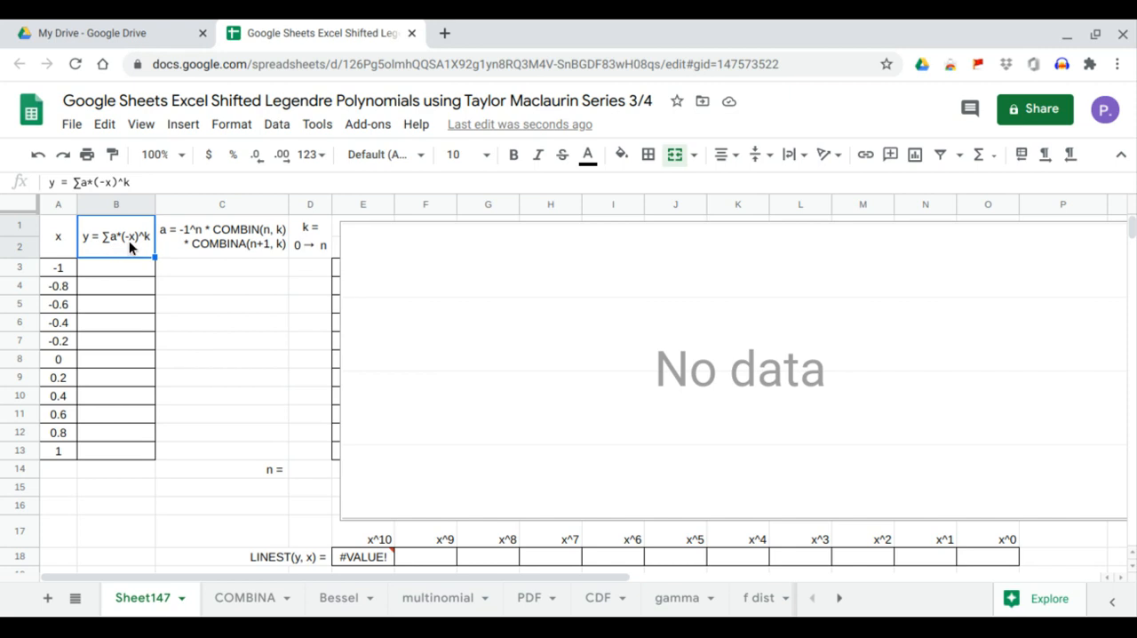
left_click(201, 249)
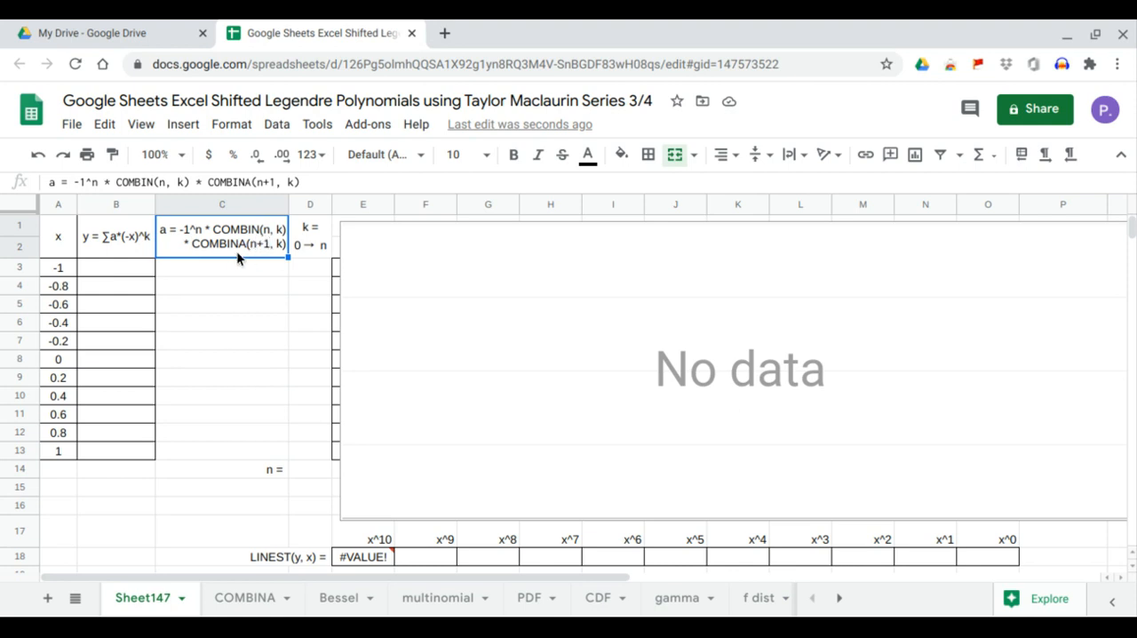
left_click(304, 247)
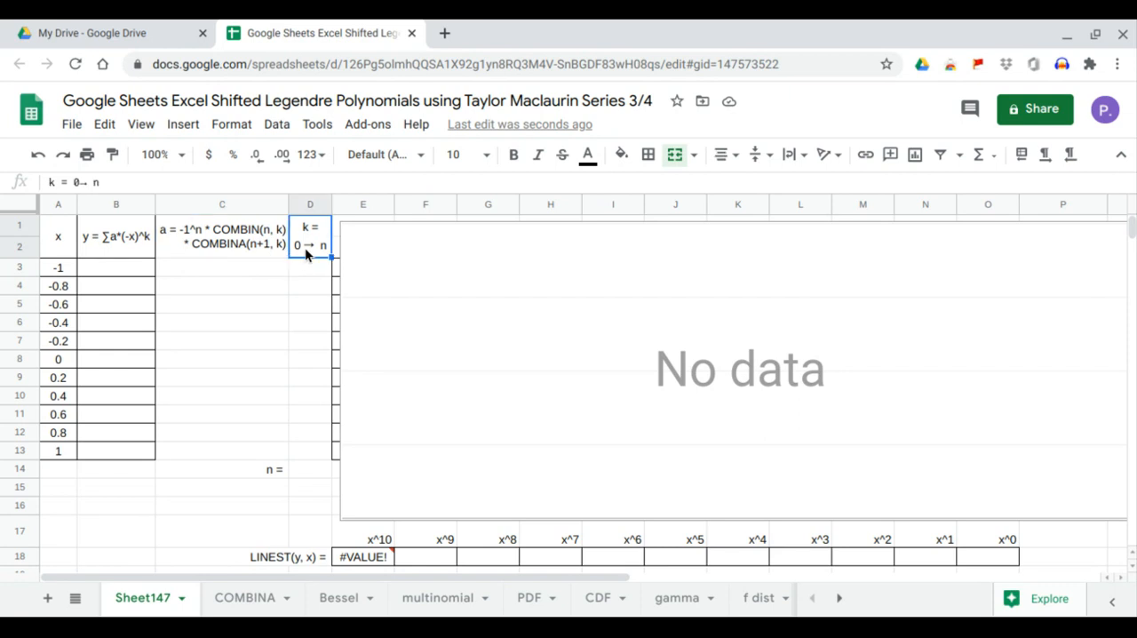
Add data validation to the n cell D14 with the item list 0,1,2,3,4,5 and check its dropdown choices.
left_click(309, 471)
left_click(270, 133)
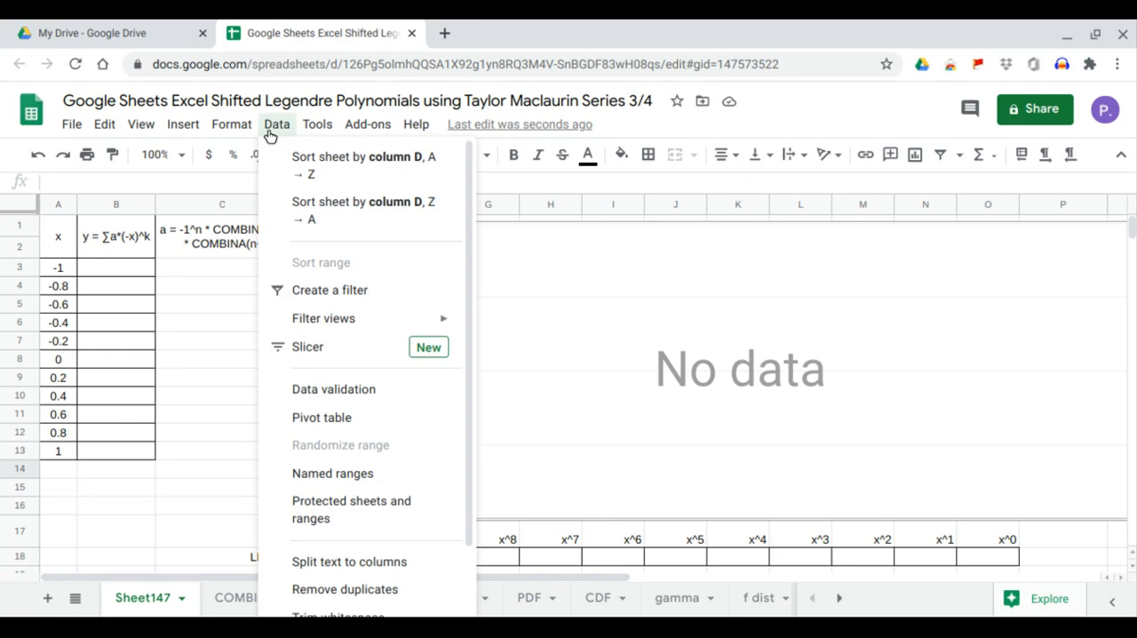
left_click(319, 368)
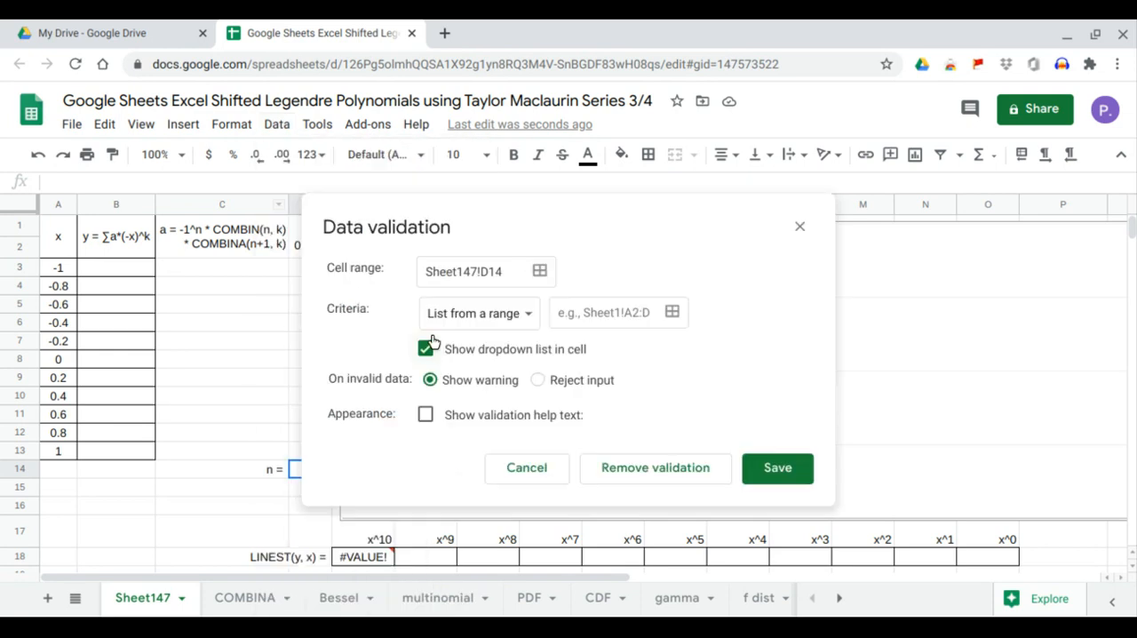
left_click(523, 314)
left_click(518, 341)
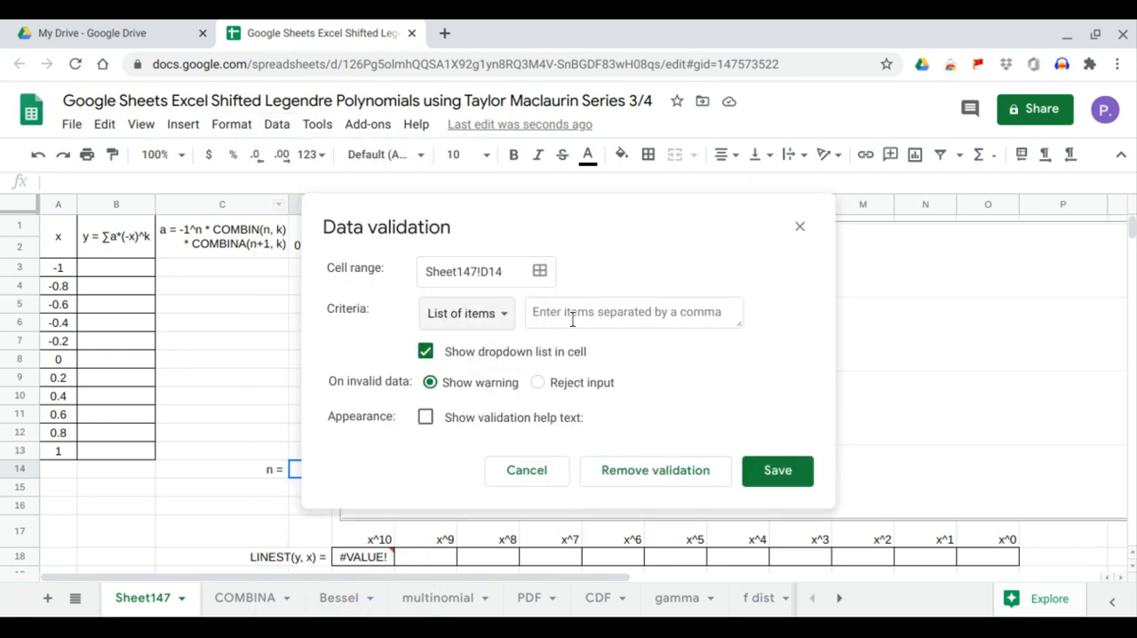
left_click(573, 318)
type("0,1,2,3,4,5")
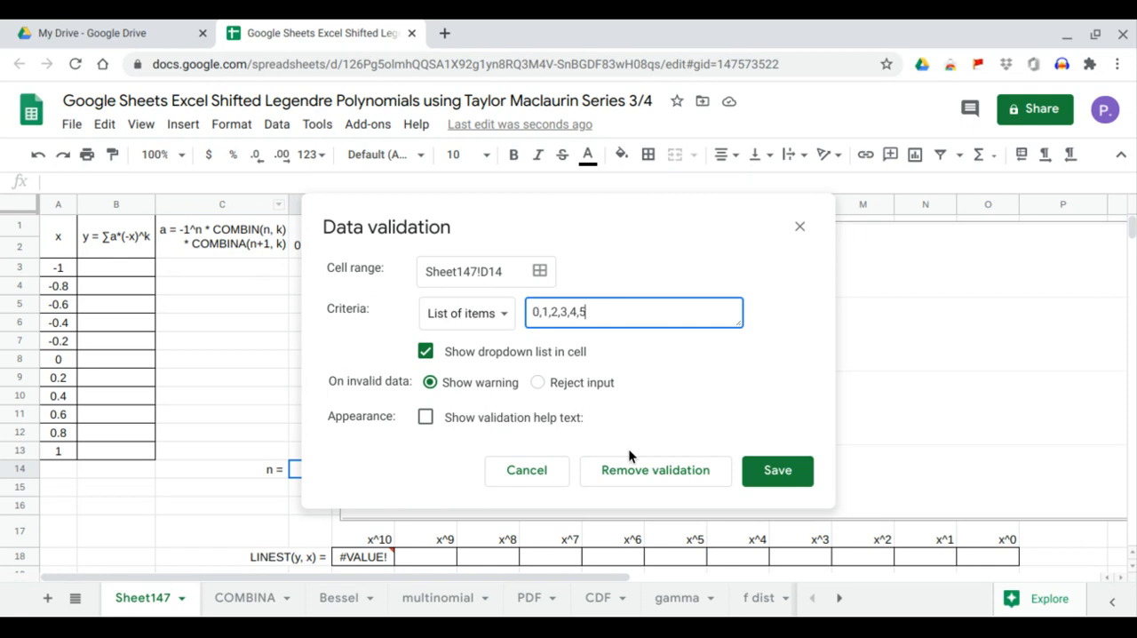
left_click(770, 474)
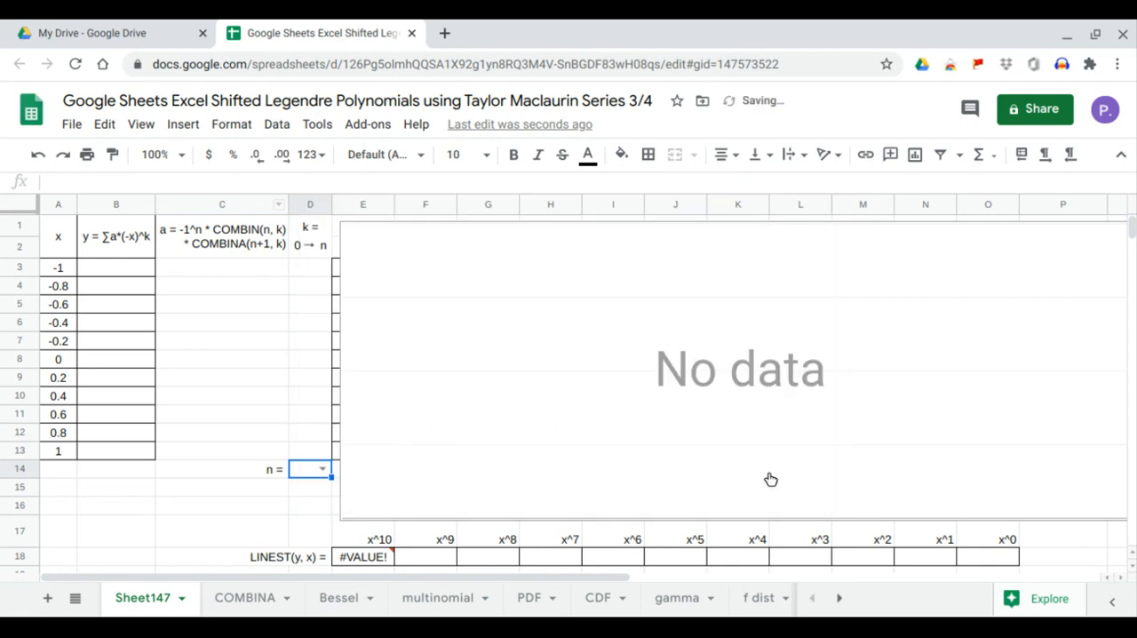
left_click(322, 468)
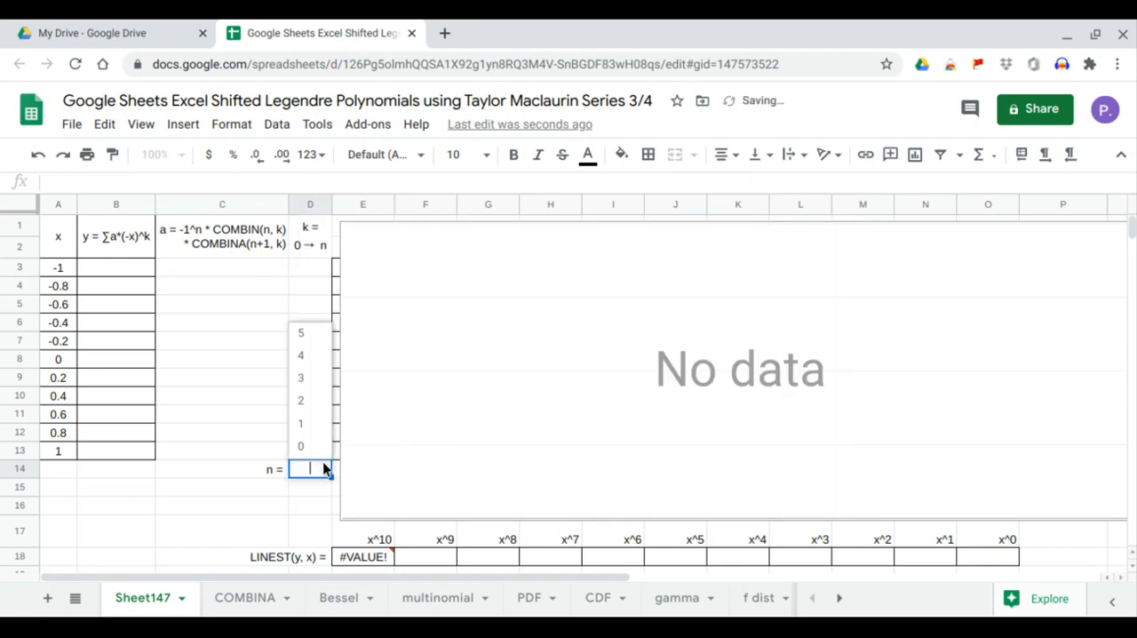
left_click(259, 434)
Fill the k column from D3 with the formula =SEQUENCE(D14+1,1,0,1).
left_click(316, 269)
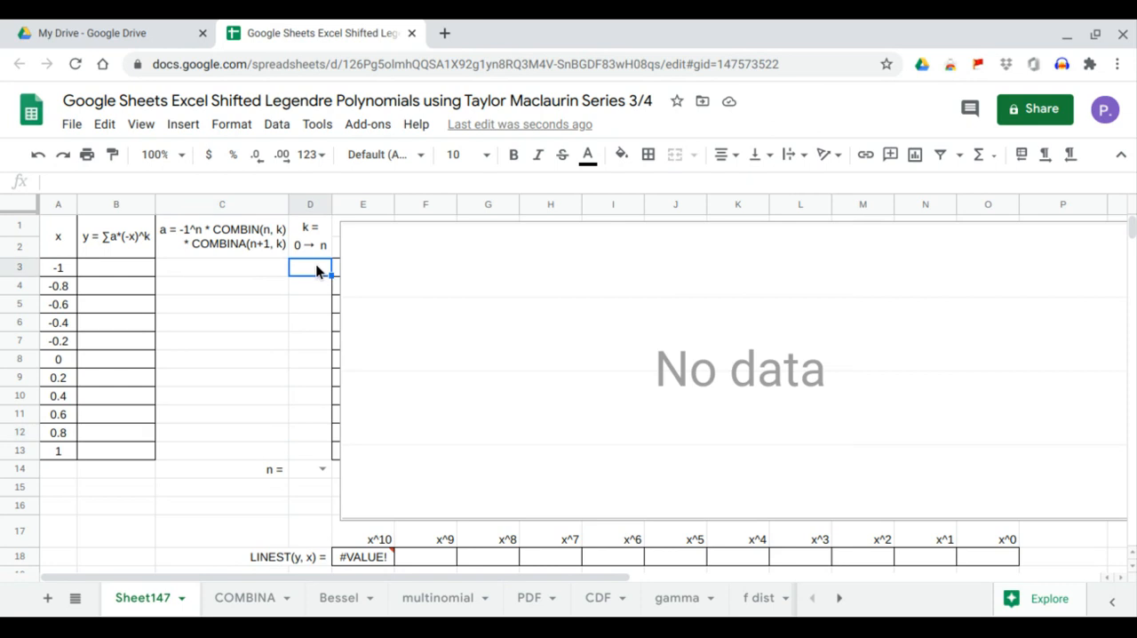
type("=seq")
key("Tab")
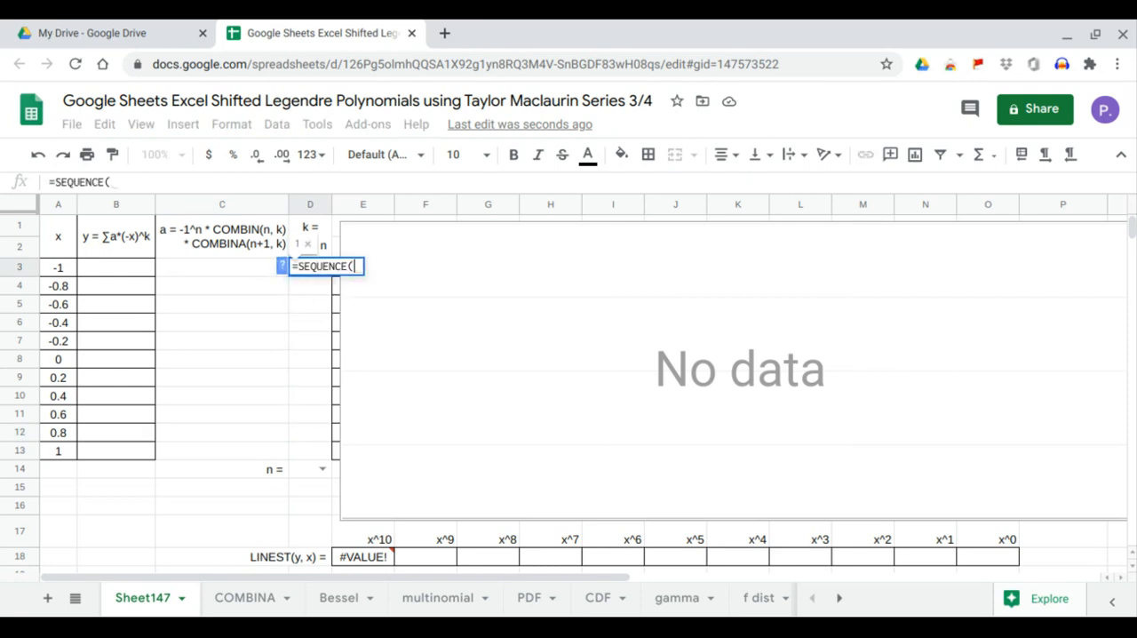
left_click(306, 472)
type("+1,")
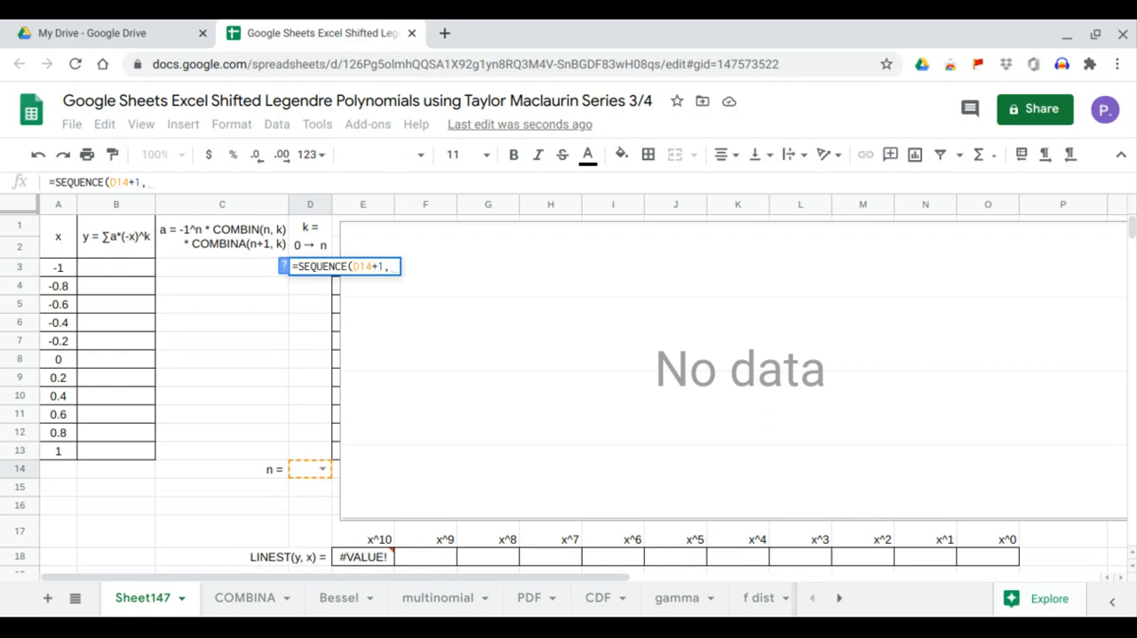
type("1,")
type("0,1")
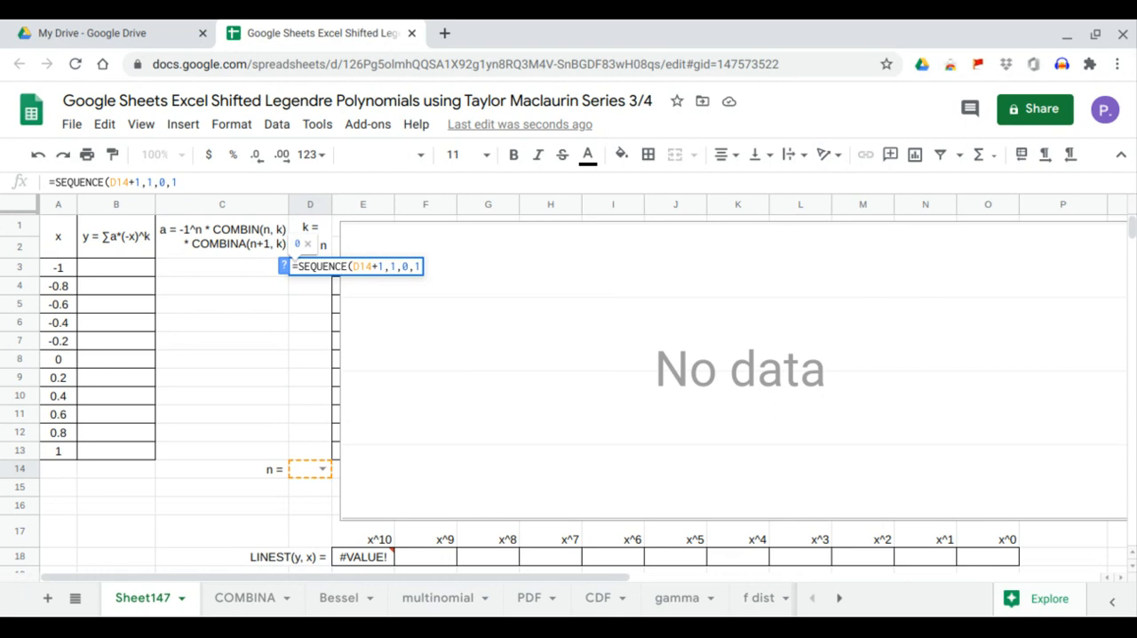
key("Return")
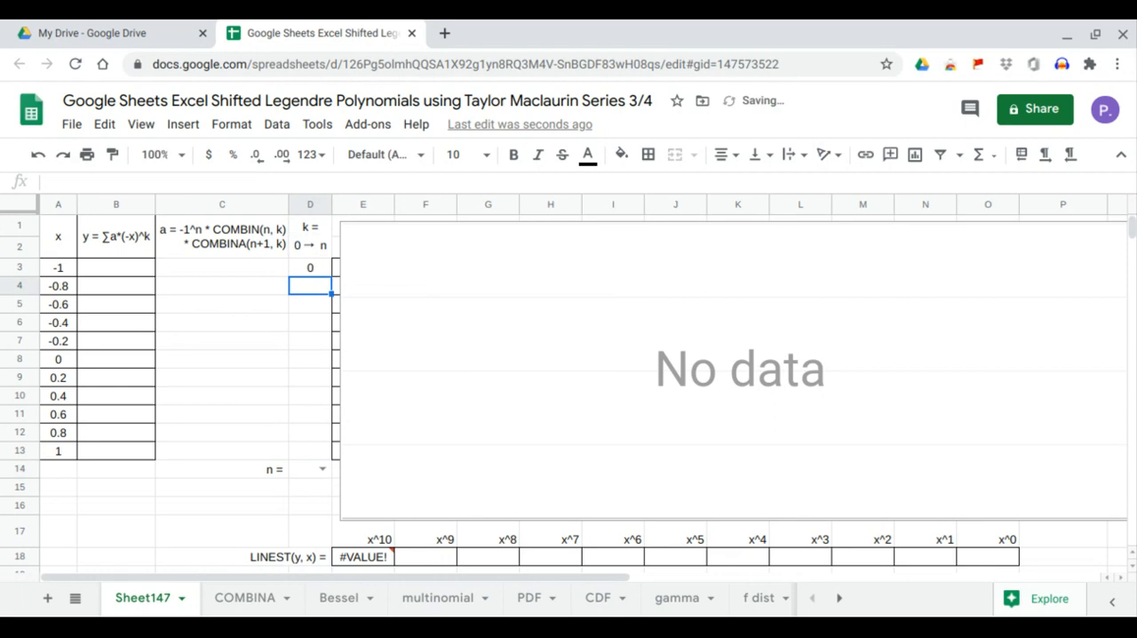
Choose 0, 1, 2 and finally 3 as the value of n in D14 to test the k sequence.
left_click(324, 468)
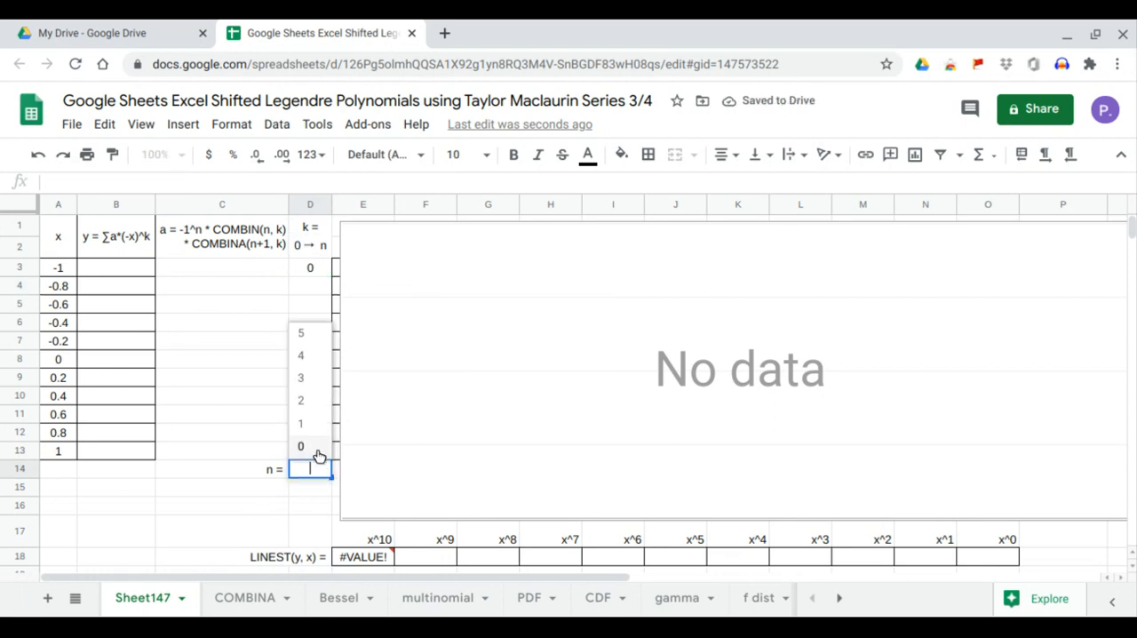
left_click(318, 448)
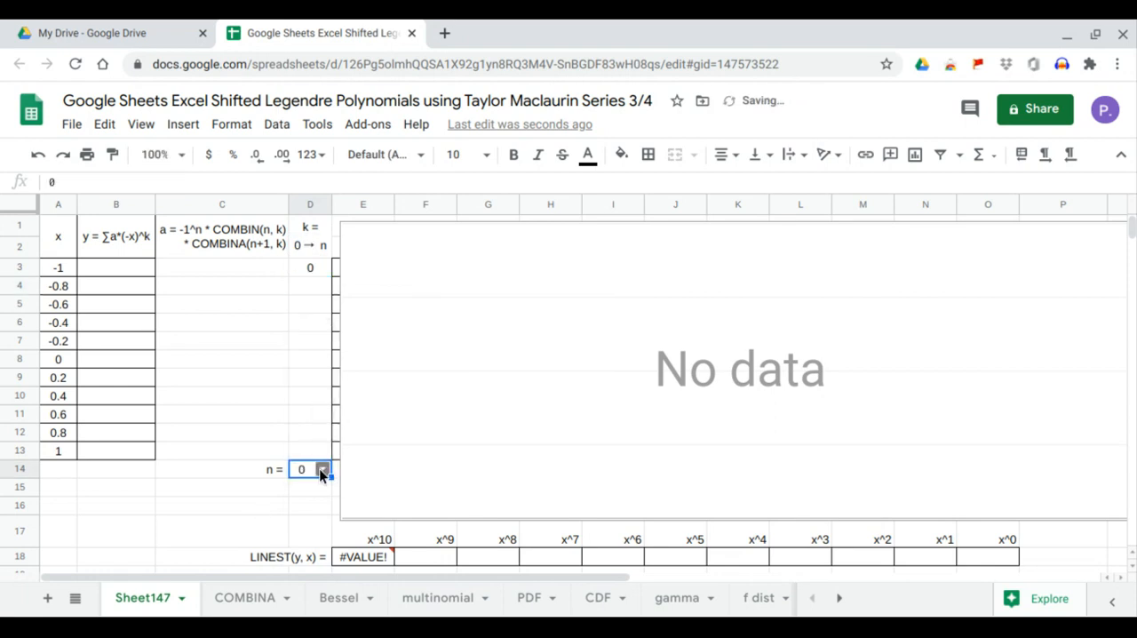
left_click(321, 468)
left_click(307, 429)
left_click(323, 469)
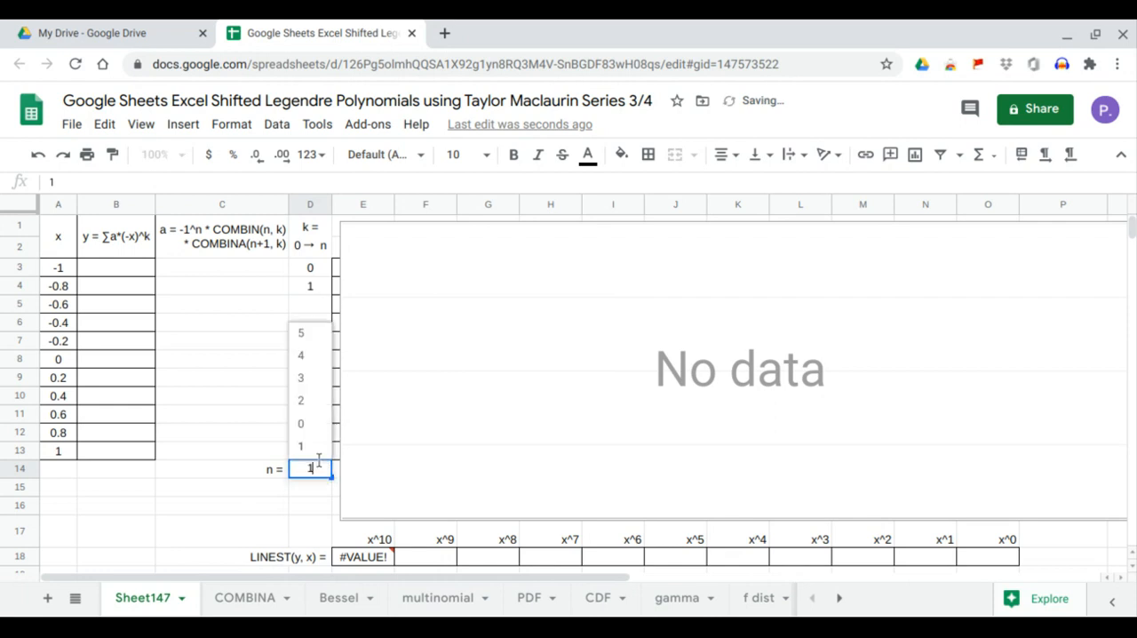
left_click(302, 400)
left_click(322, 469)
left_click(318, 384)
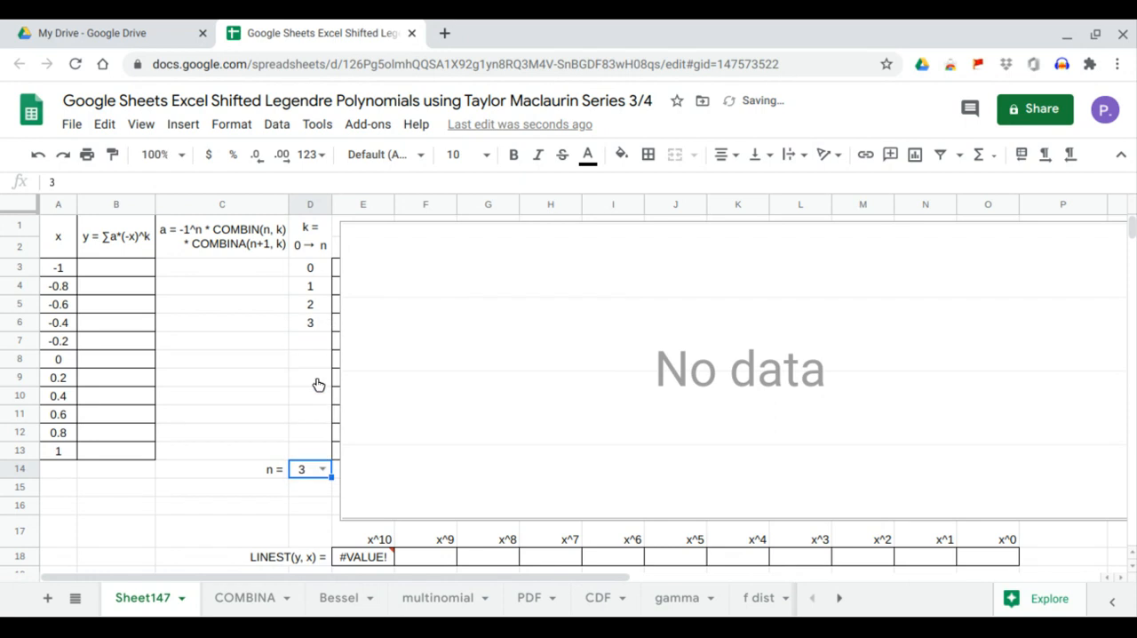
Compute the y column from B3 with the formula =ARRAYFORMULA(SERIESSUM(-A3:A13,0,1,C3:C13)).
left_click(115, 267)
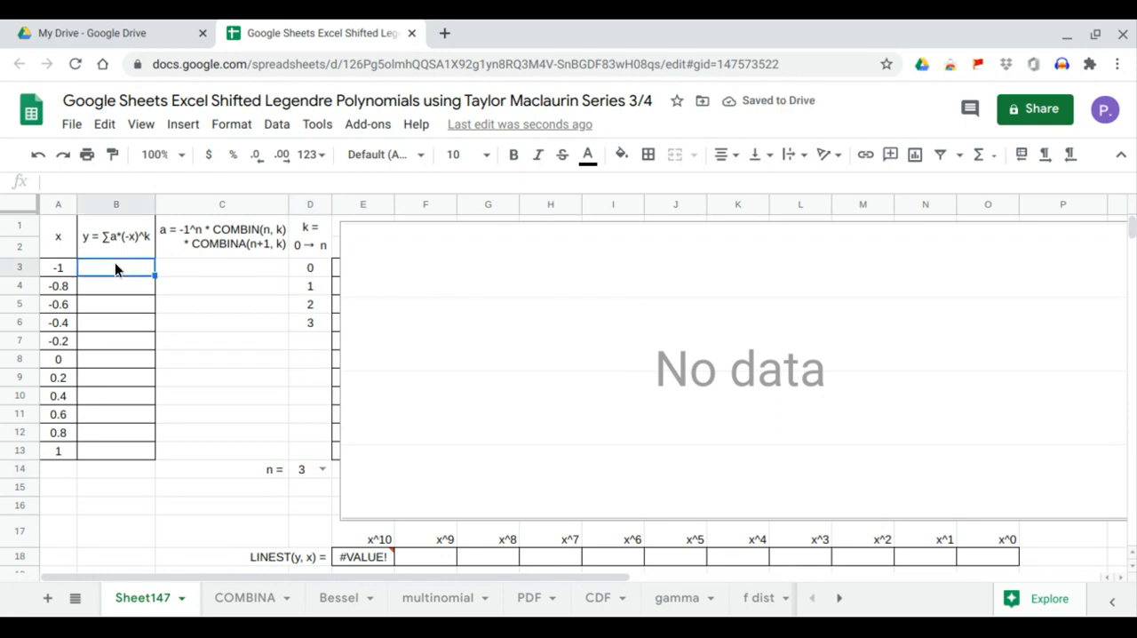
type("=")
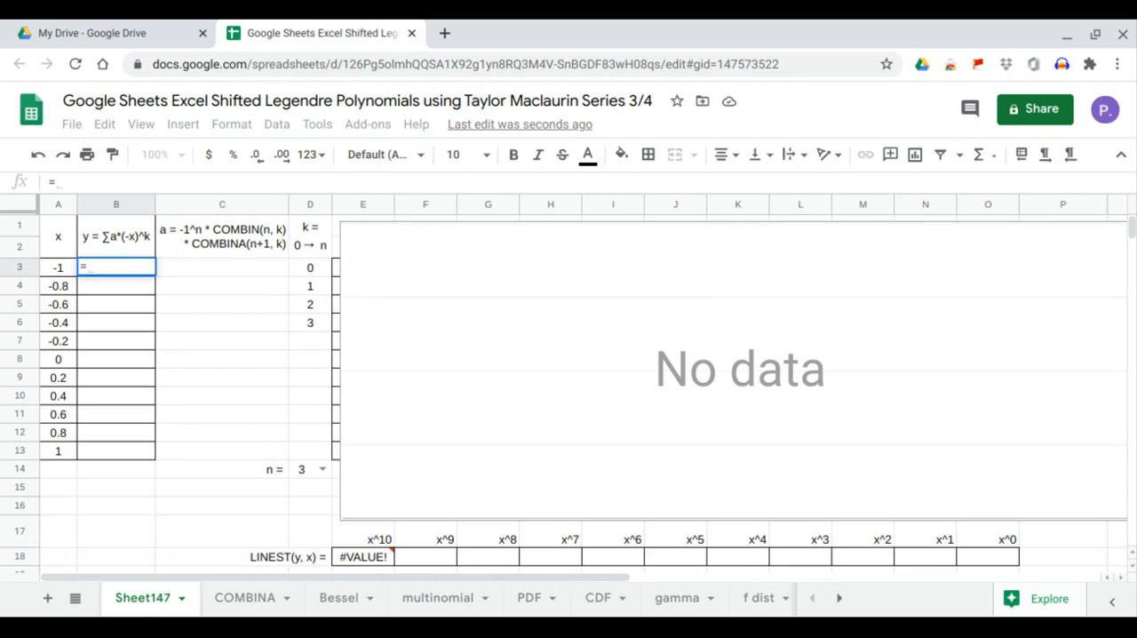
type("arr")
key("Tab")
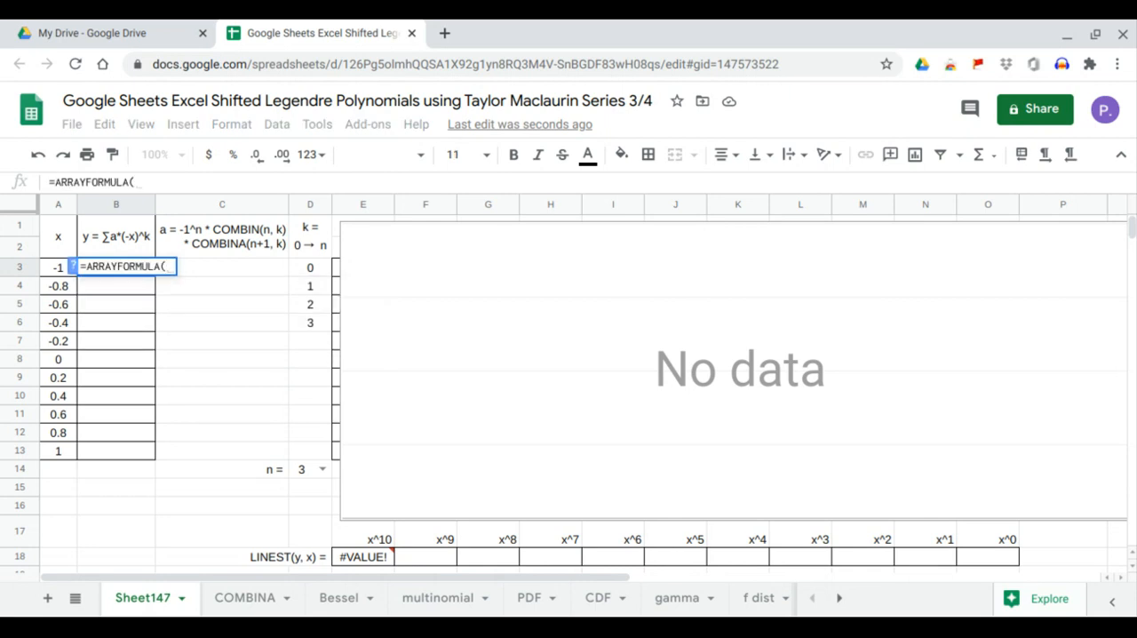
type("ser")
key("Tab")
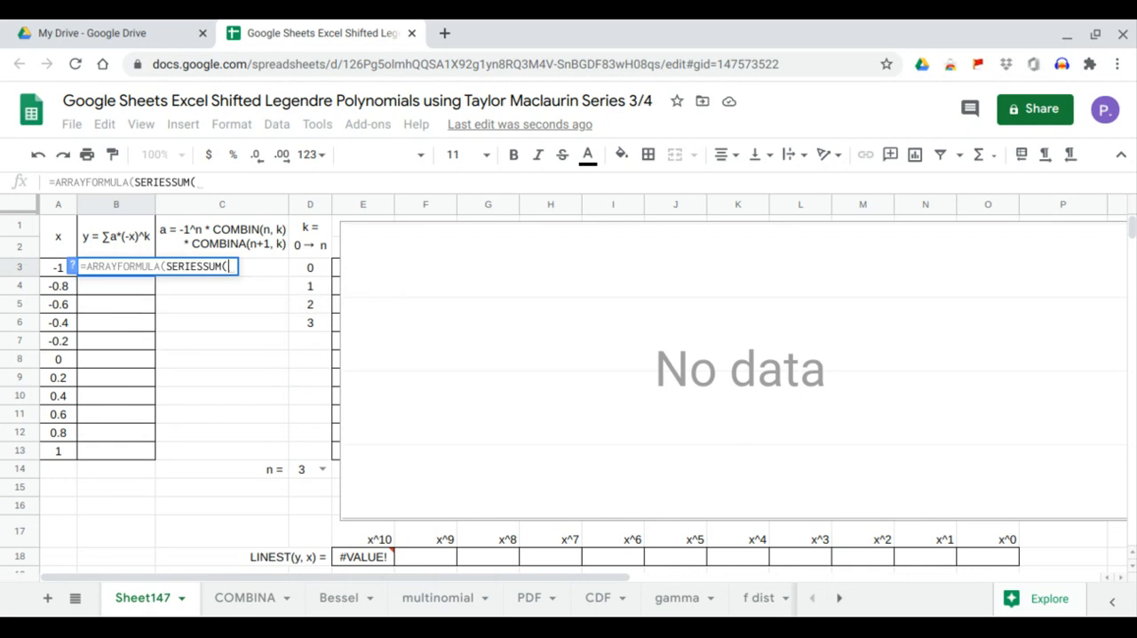
type("-")
left_click_drag(66, 455, 56, 279)
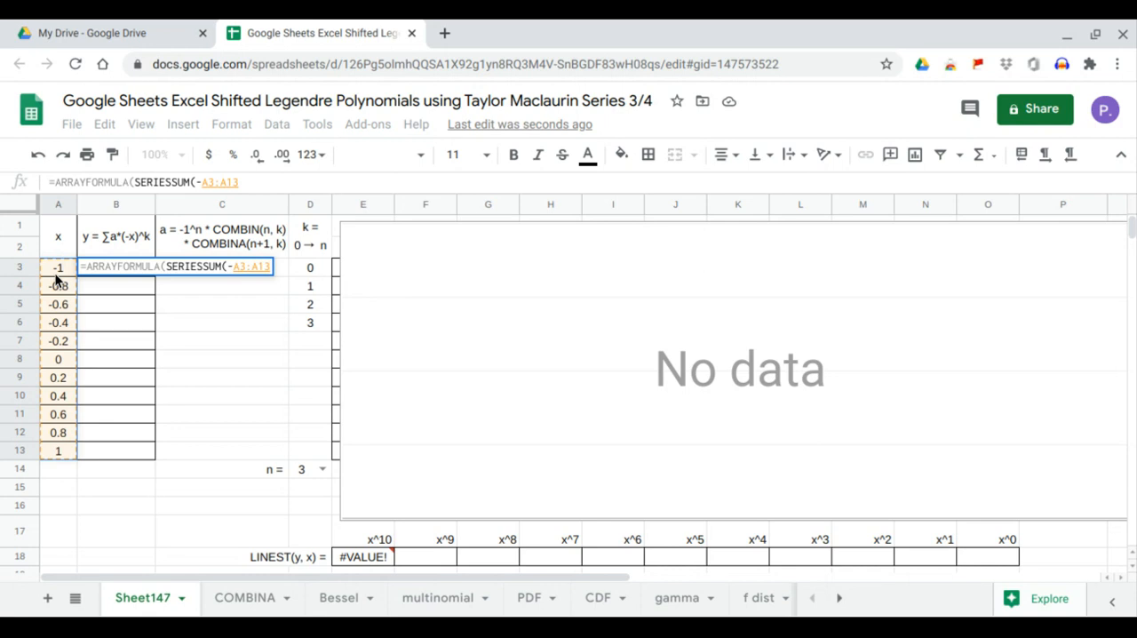
type(",")
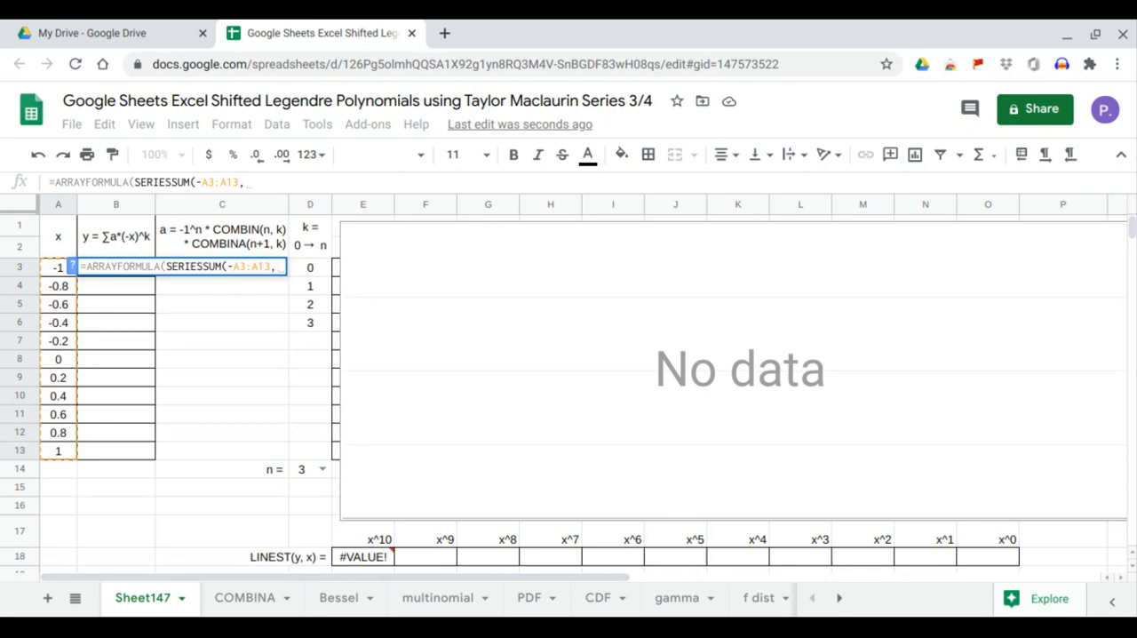
type("0,1")
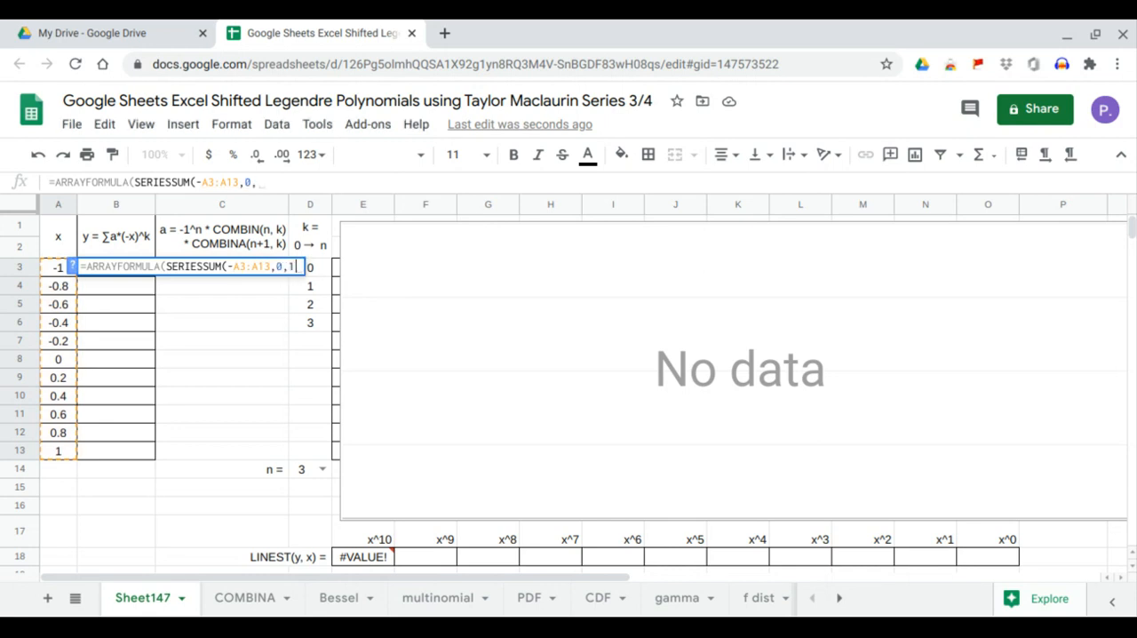
type(",")
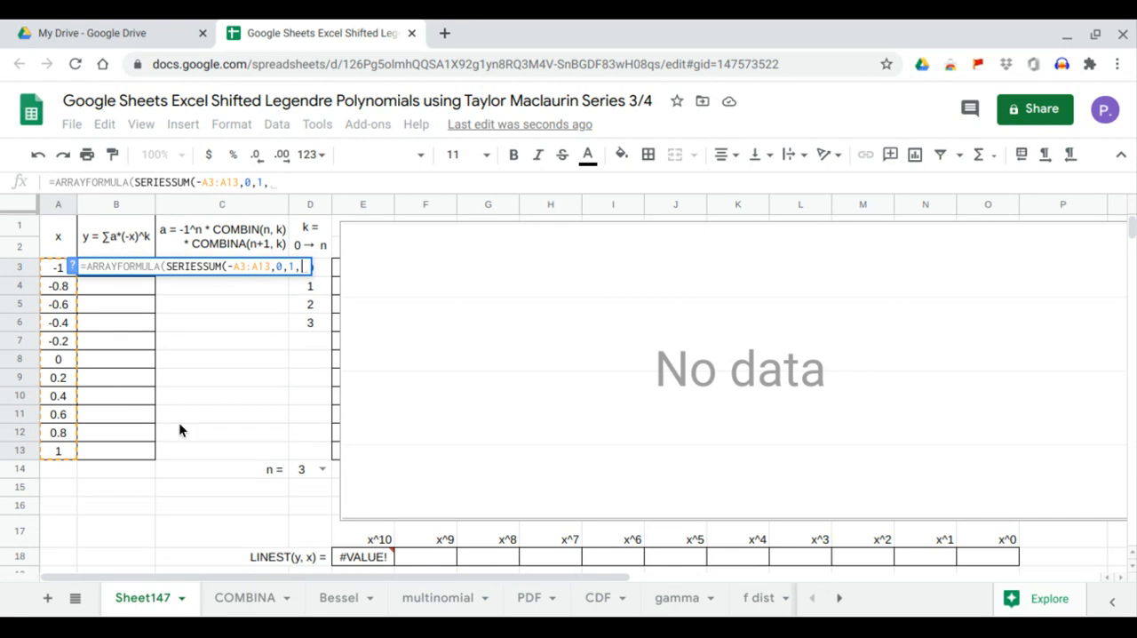
left_click(206, 455)
left_click_drag(206, 455, 196, 258)
left_click_drag(224, 447, 224, 271)
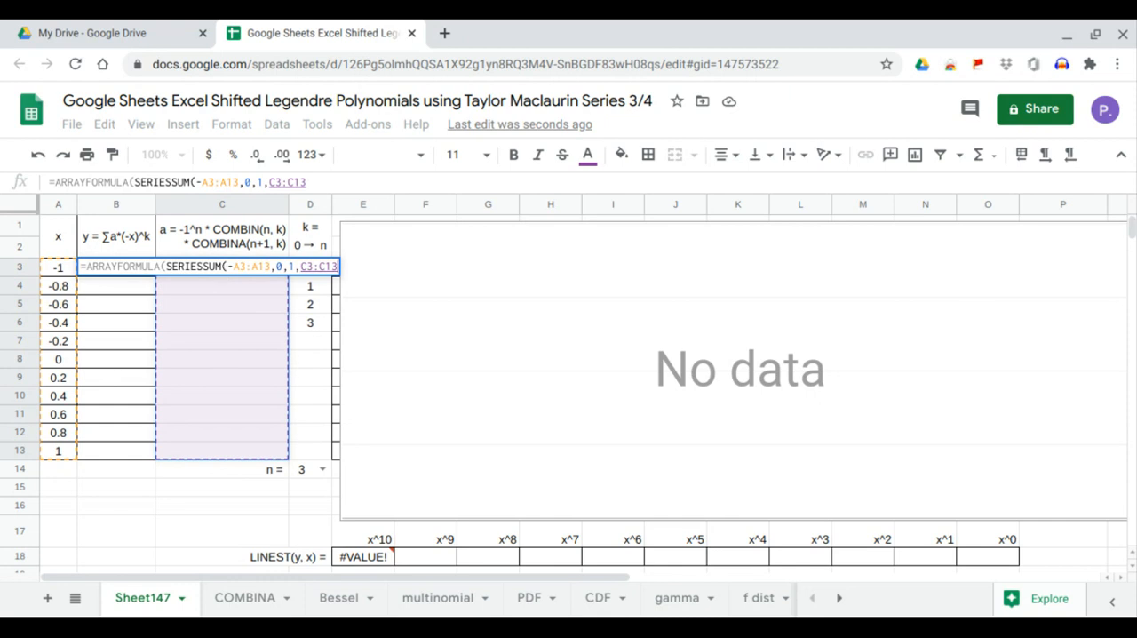
key("Return")
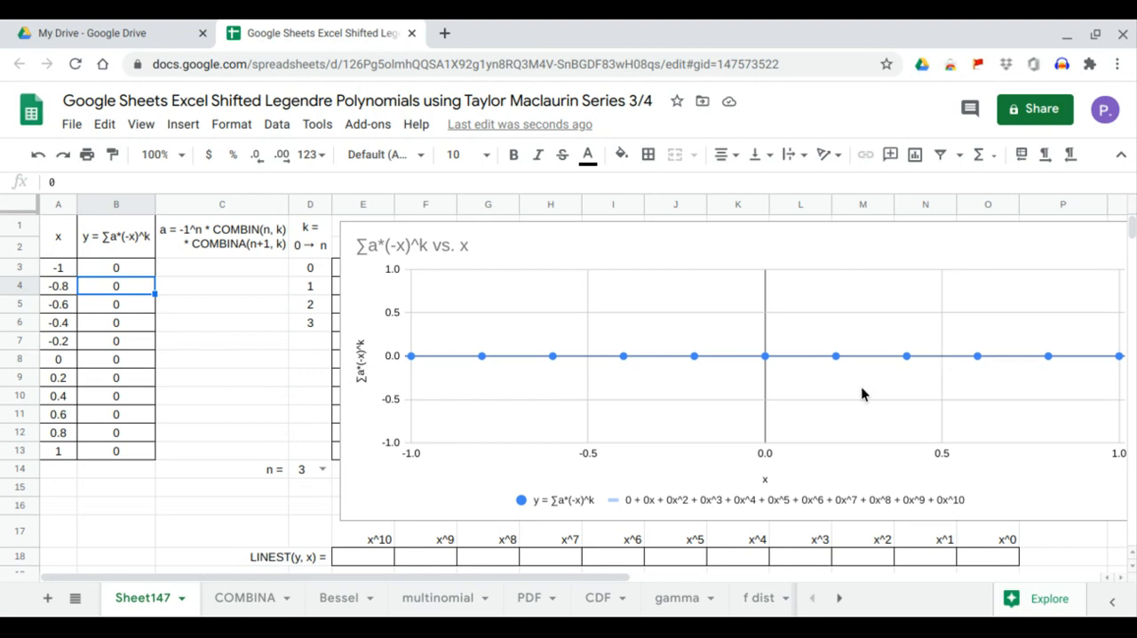
Compute the coefficient column from C3 with the formula =ARRAYFORMULA(-1^D14*COMBIN(D14,D3:D13)).
left_click(221, 274)
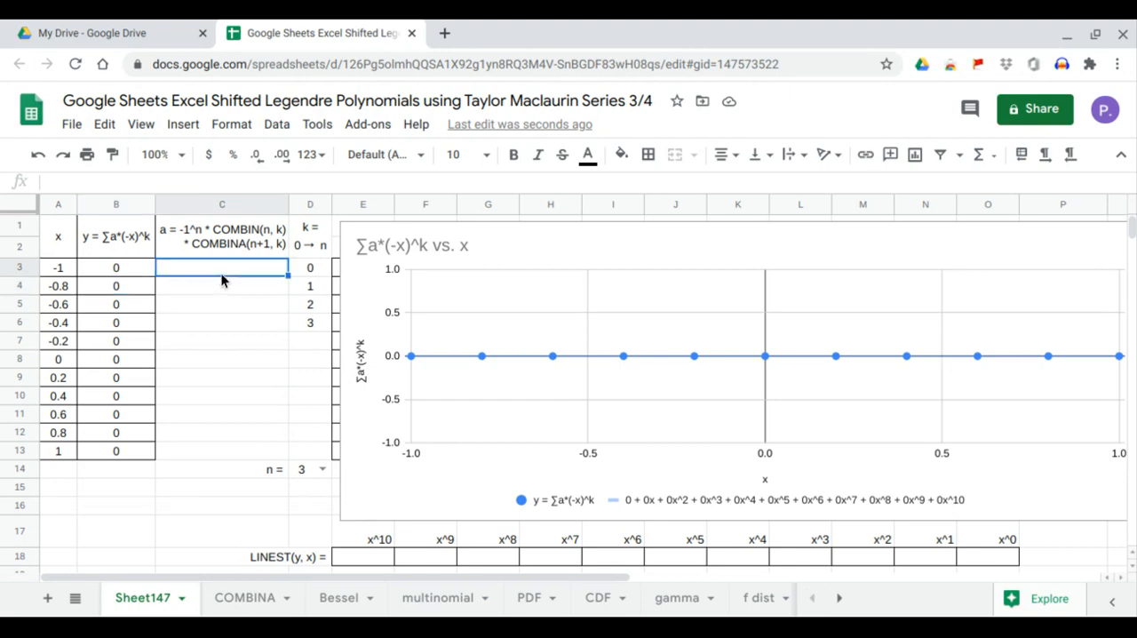
type("=arr")
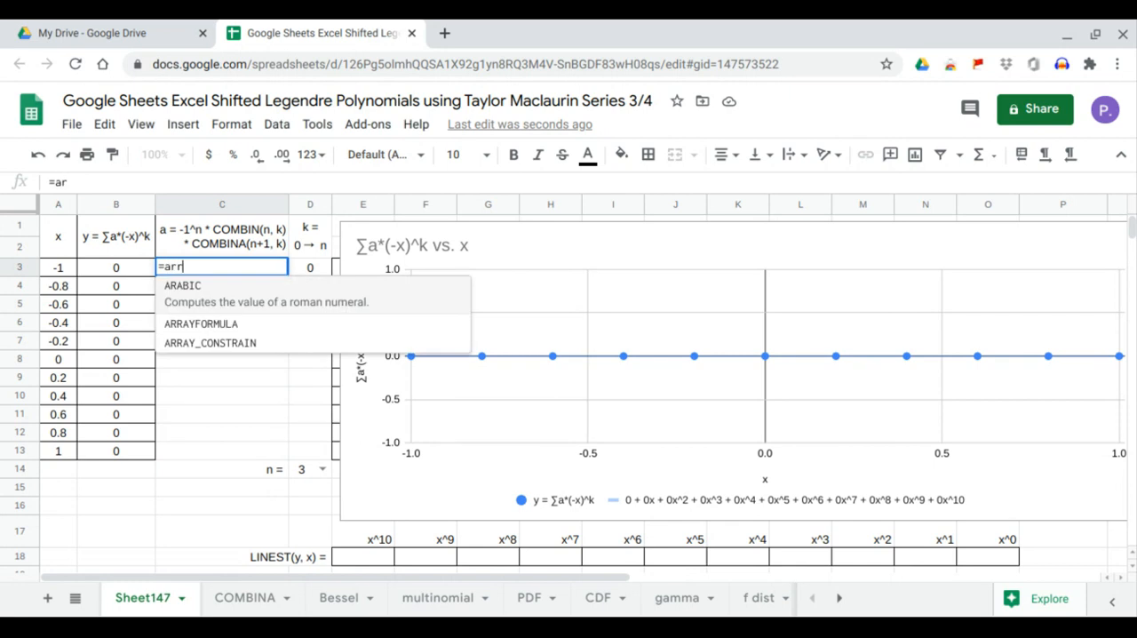
key("Tab")
type("-1^")
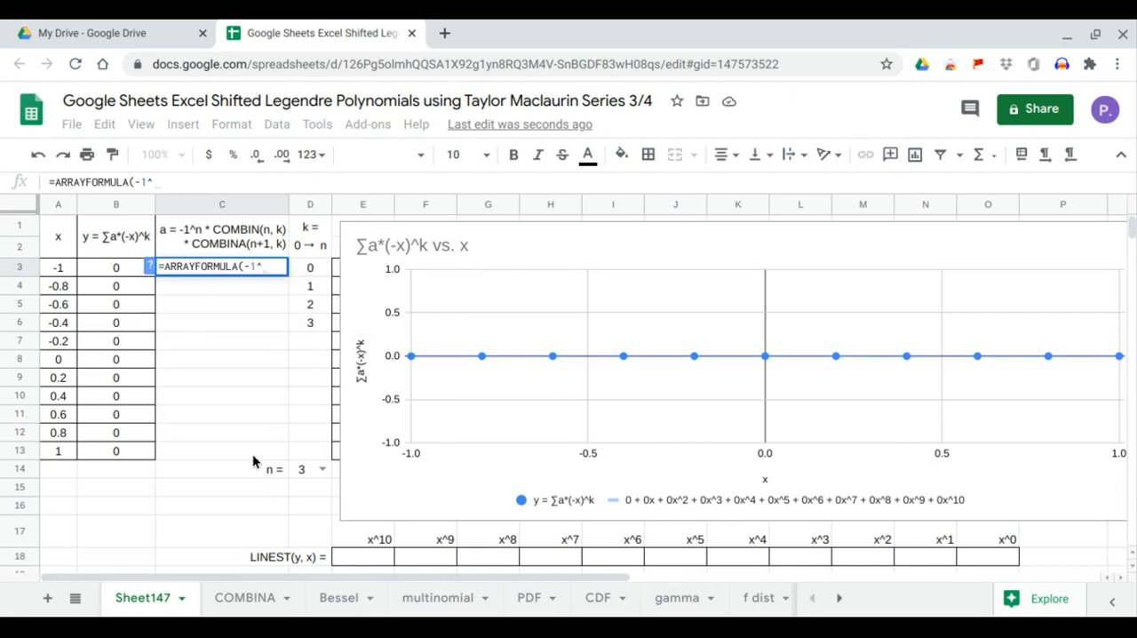
left_click(311, 471)
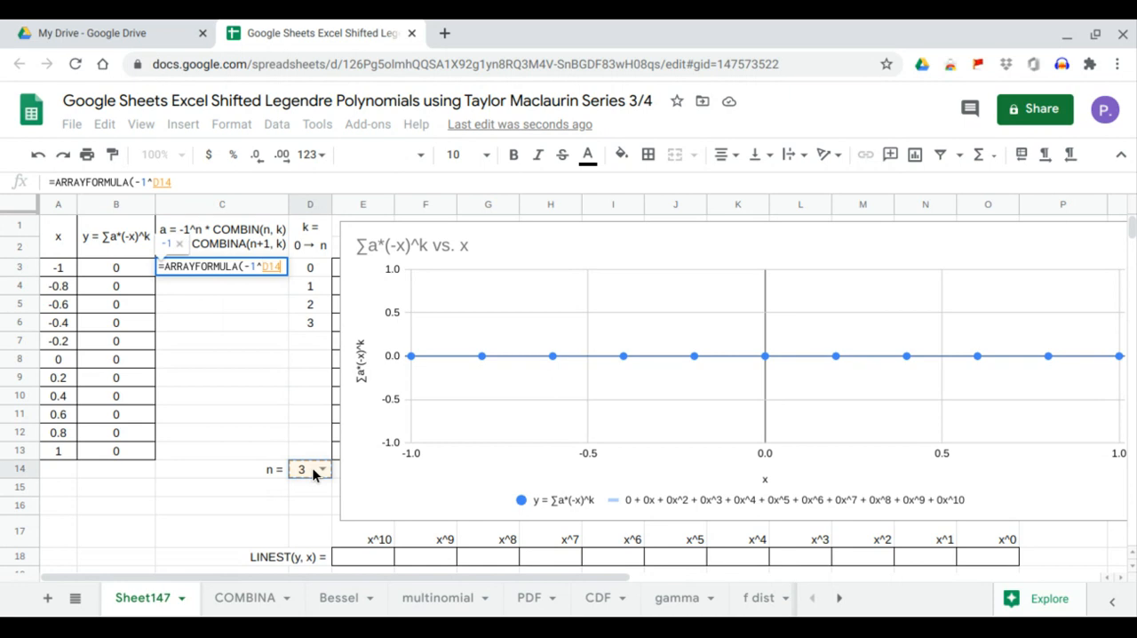
type("*combi")
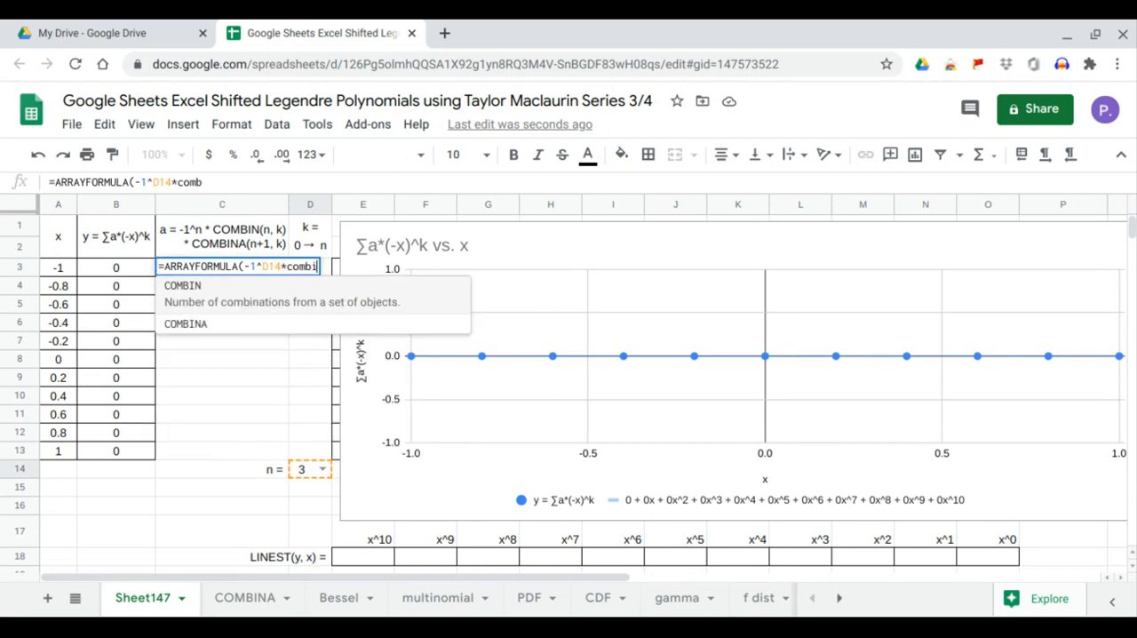
key("Tab")
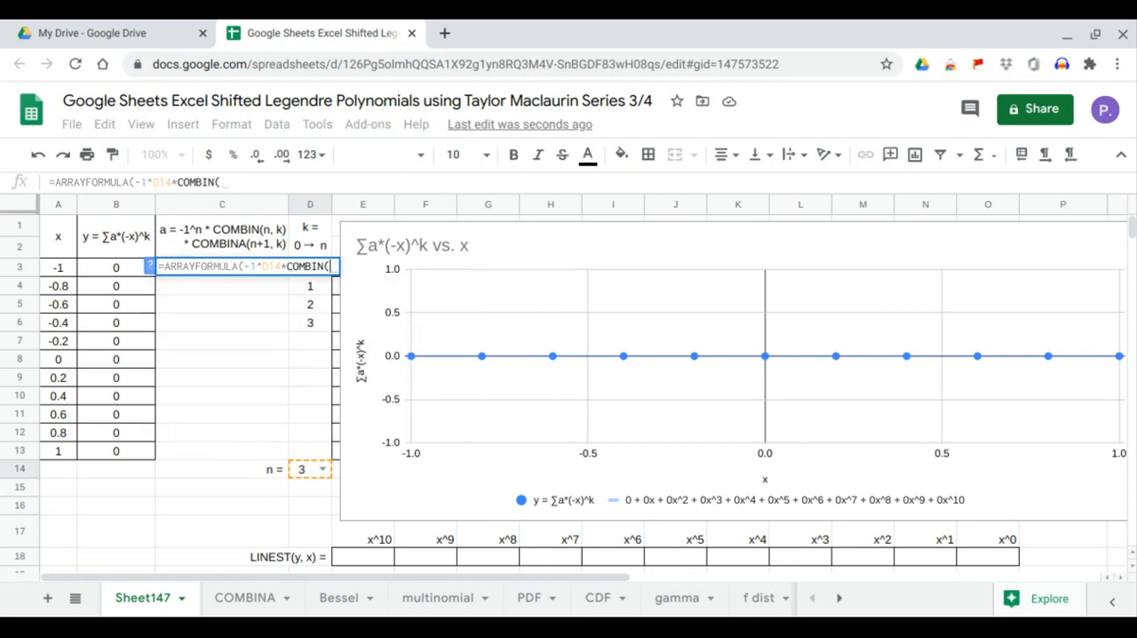
left_click(302, 473)
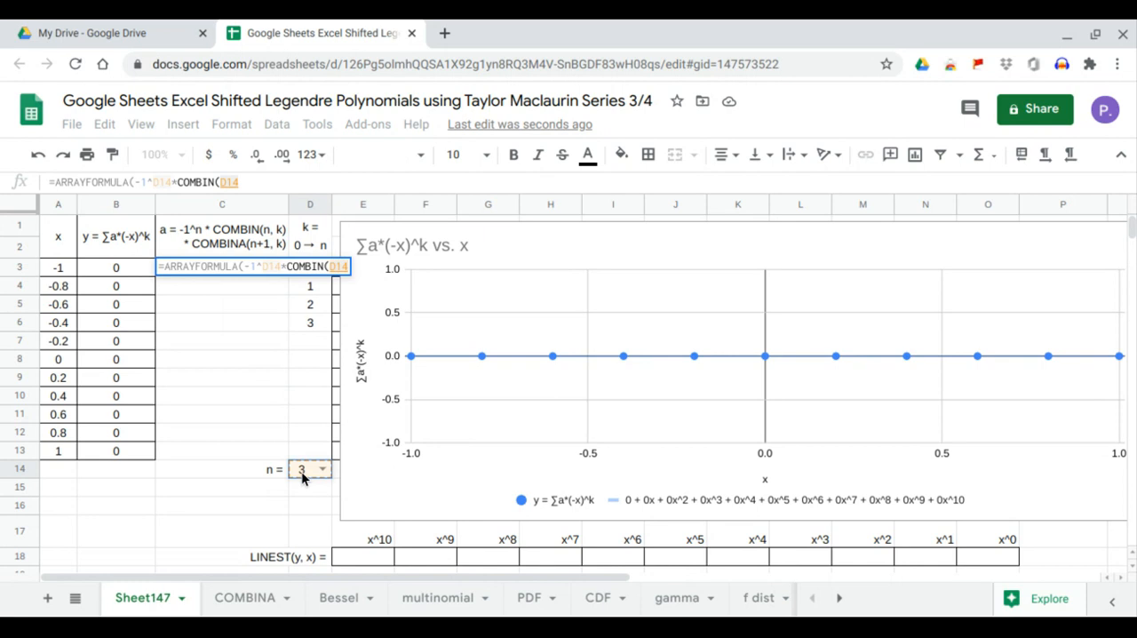
type(",")
left_click_drag(311, 452, 310, 282)
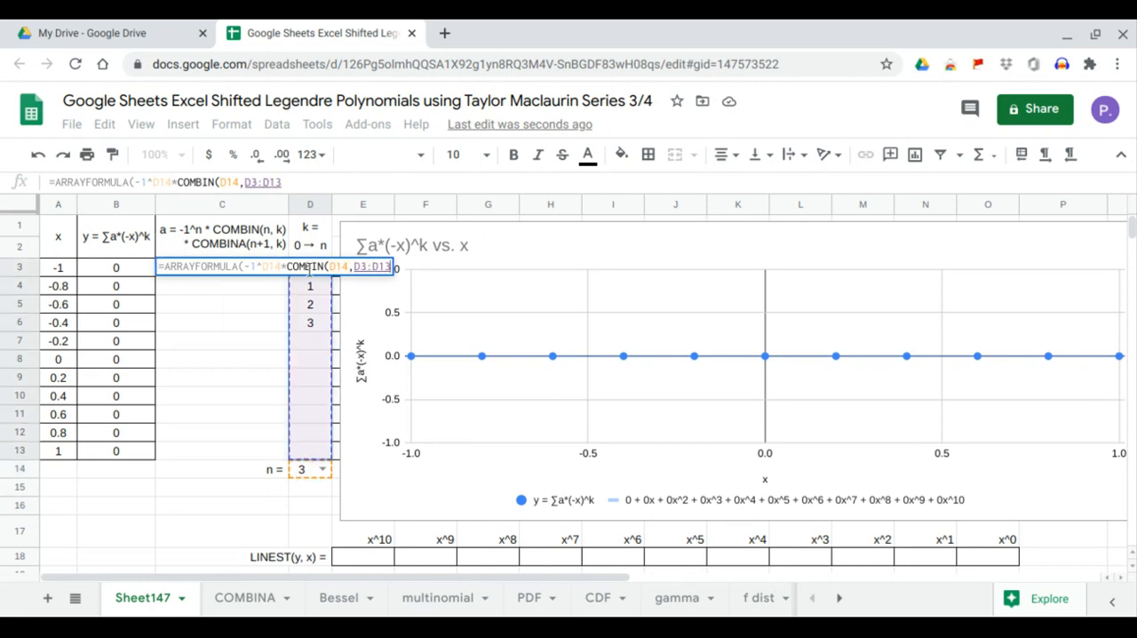
key("Return")
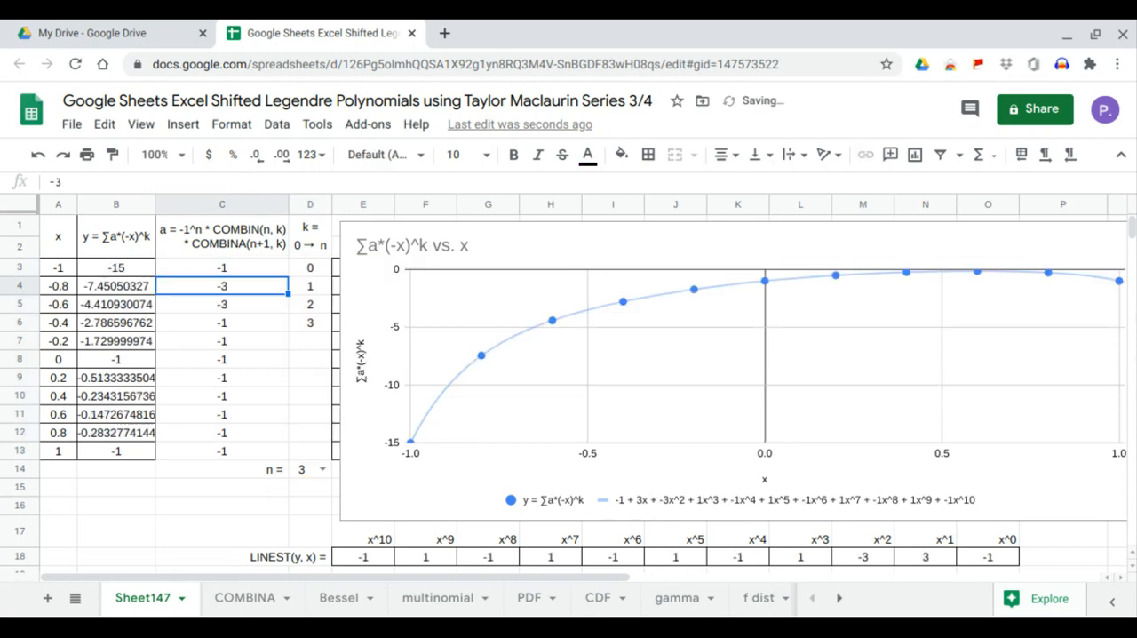
Wrap the C3 coefficient expression in IF(D3:D13="",0,…) so that rows with a blank k return 0.
left_click_drag(310, 341, 314, 450)
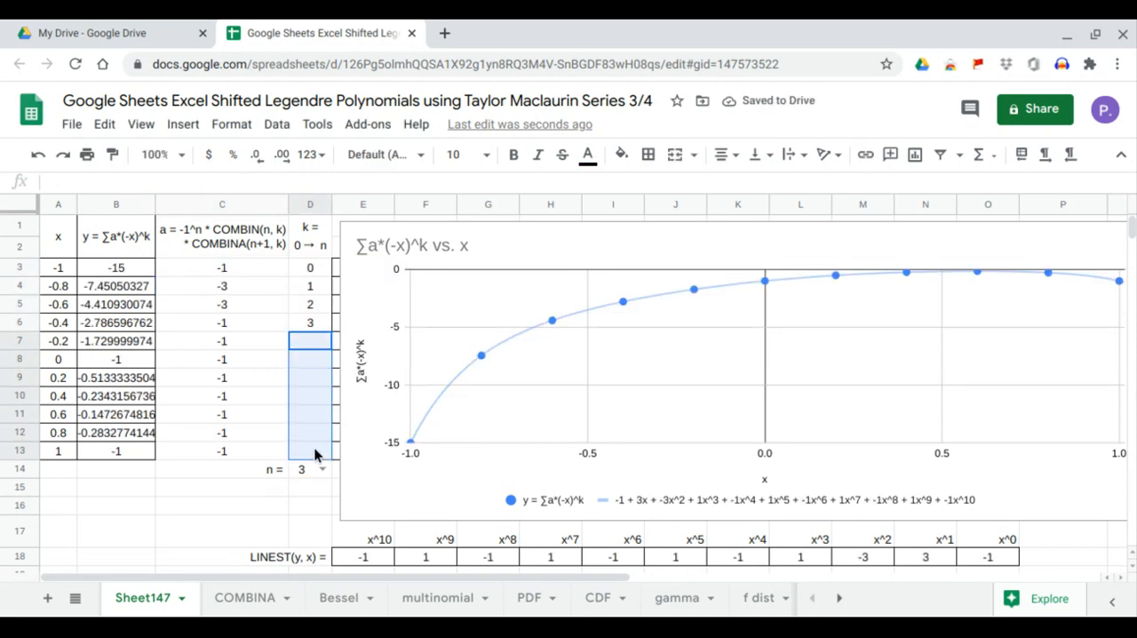
left_click_drag(256, 348, 264, 452)
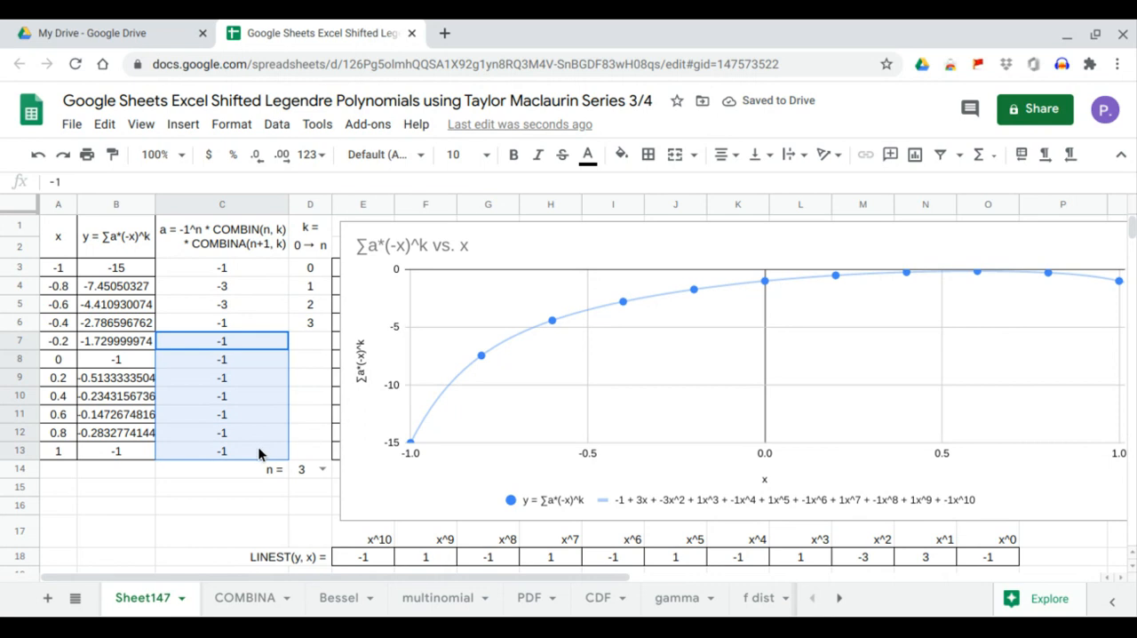
left_click(238, 267)
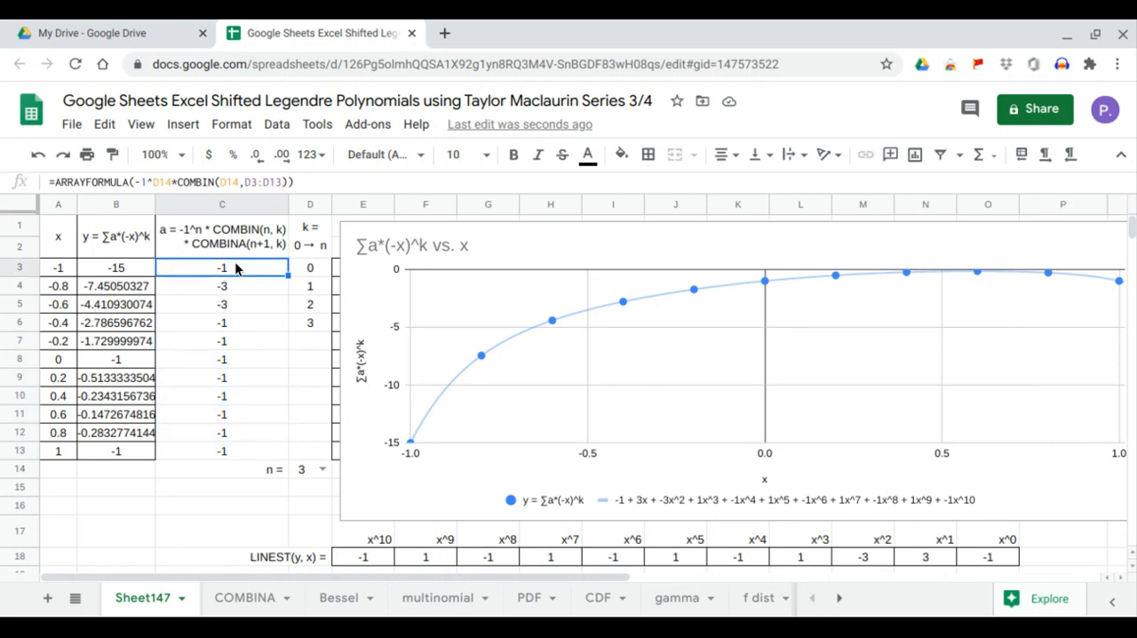
left_click(134, 182)
type("IF(")
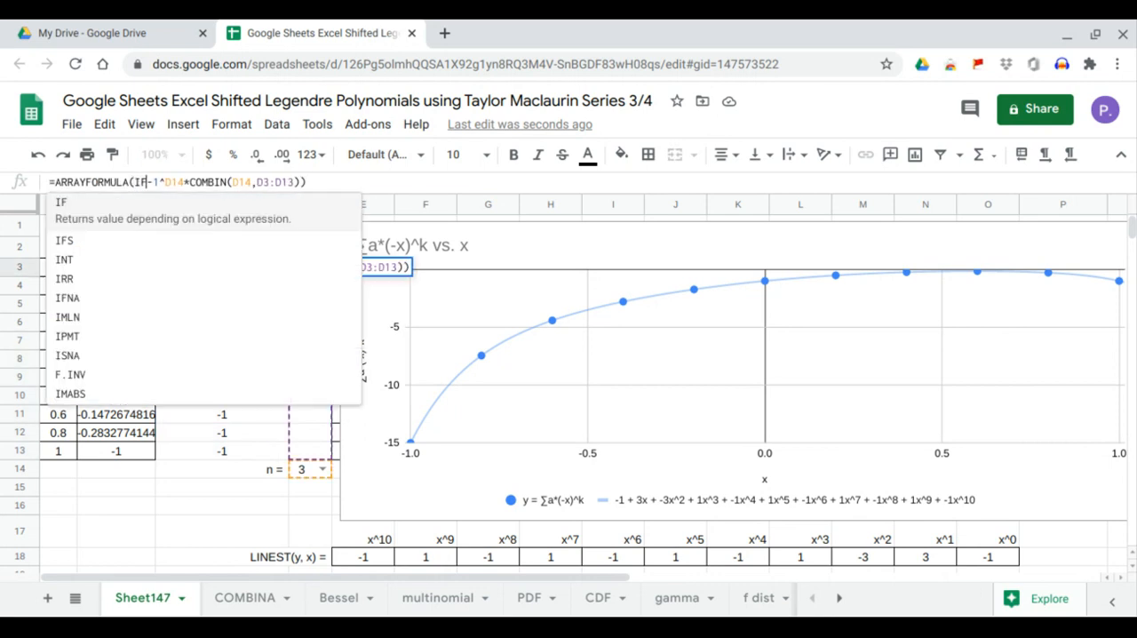
type(",0,")
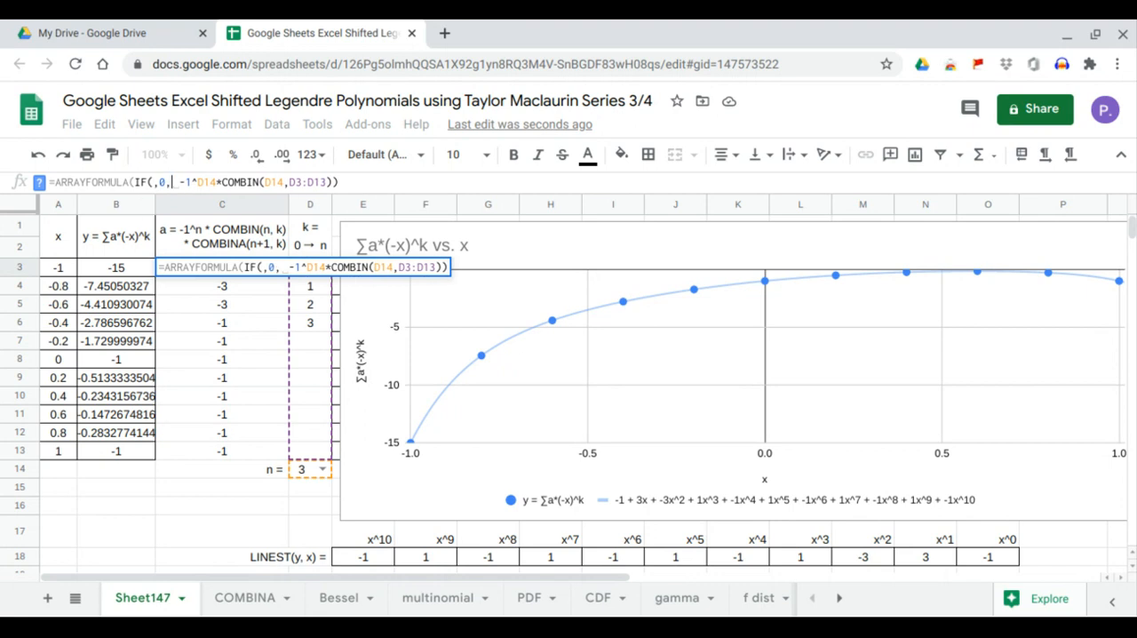
left_click(152, 182)
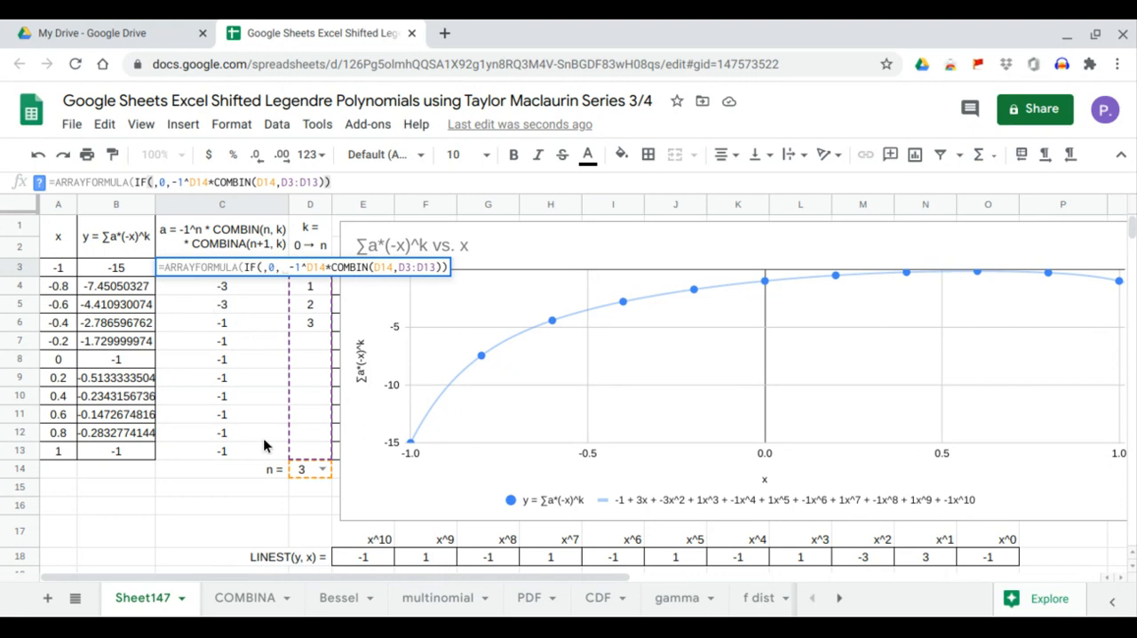
left_click_drag(297, 451, 298, 272)
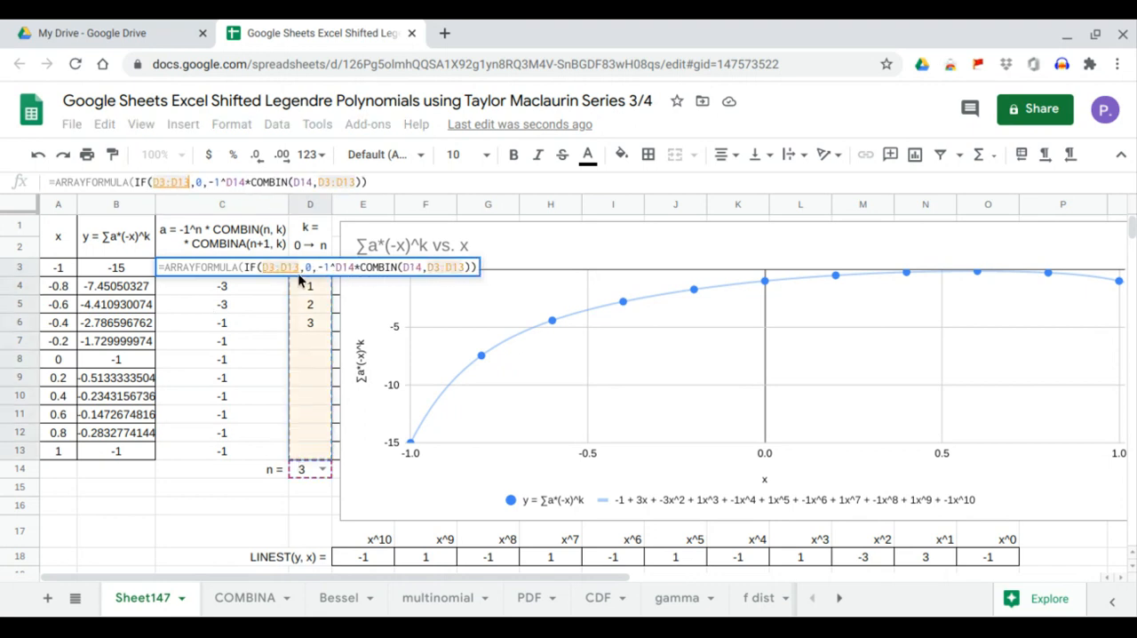
type("=\"\"")
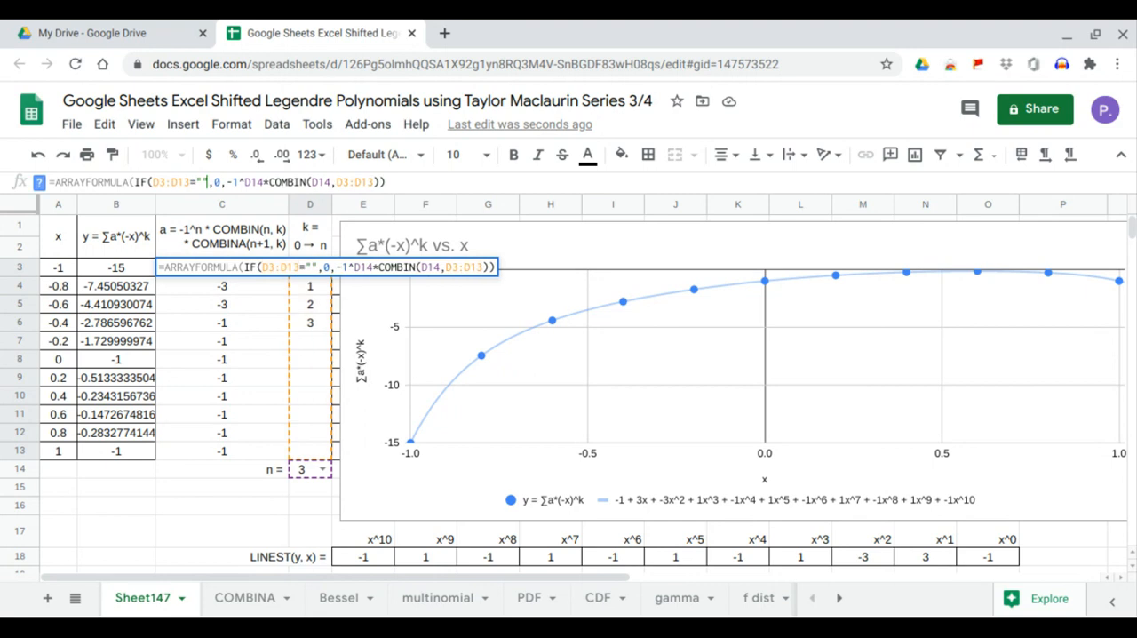
left_click(401, 180)
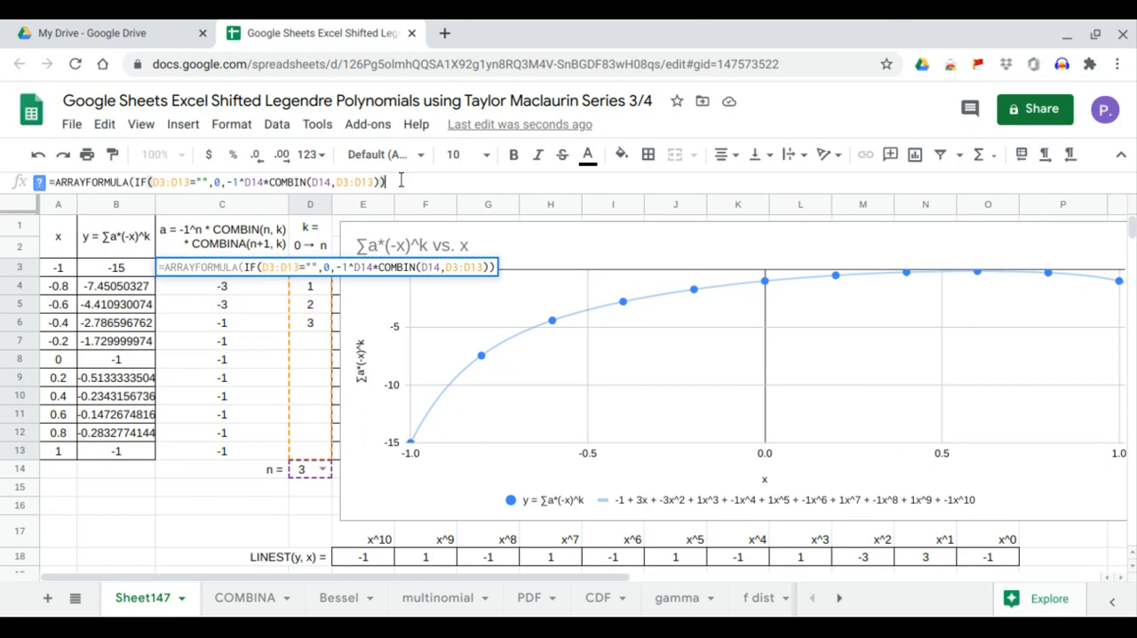
key("Return")
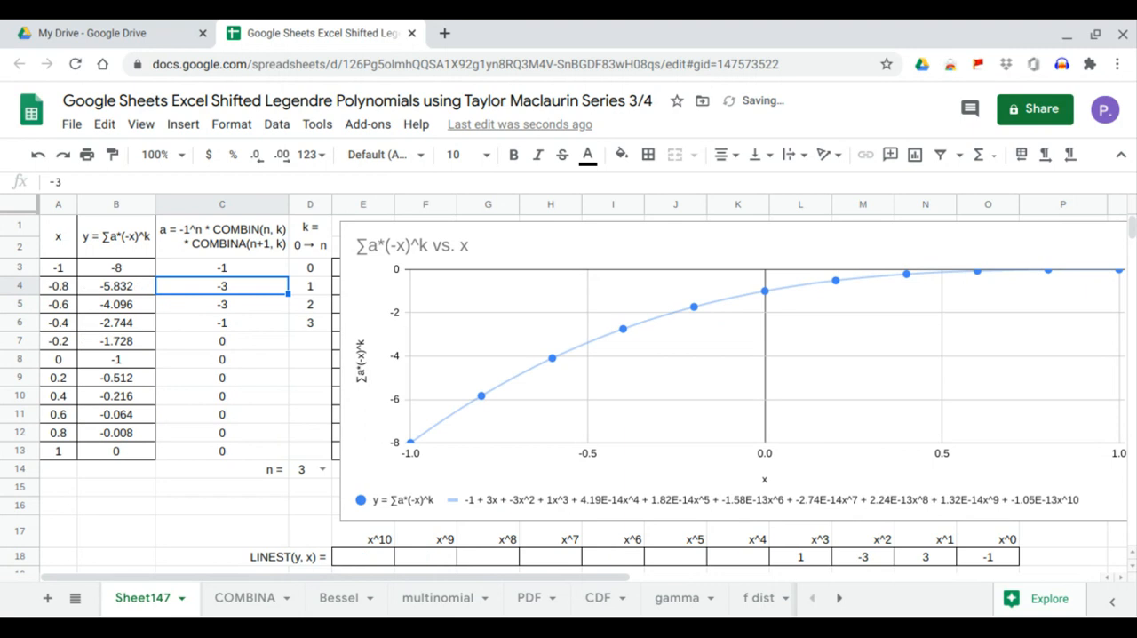
Multiply the COMBIN term in the C3 formula by COMBINA(D14+1,D3:D13).
left_click(248, 268)
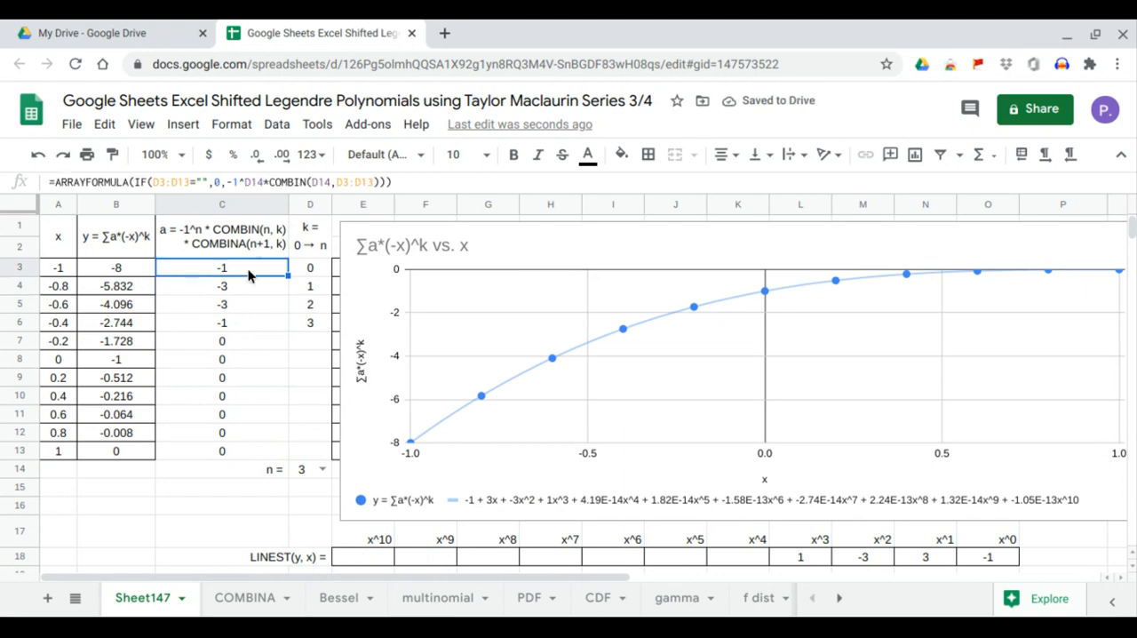
left_click(378, 181)
type("*")
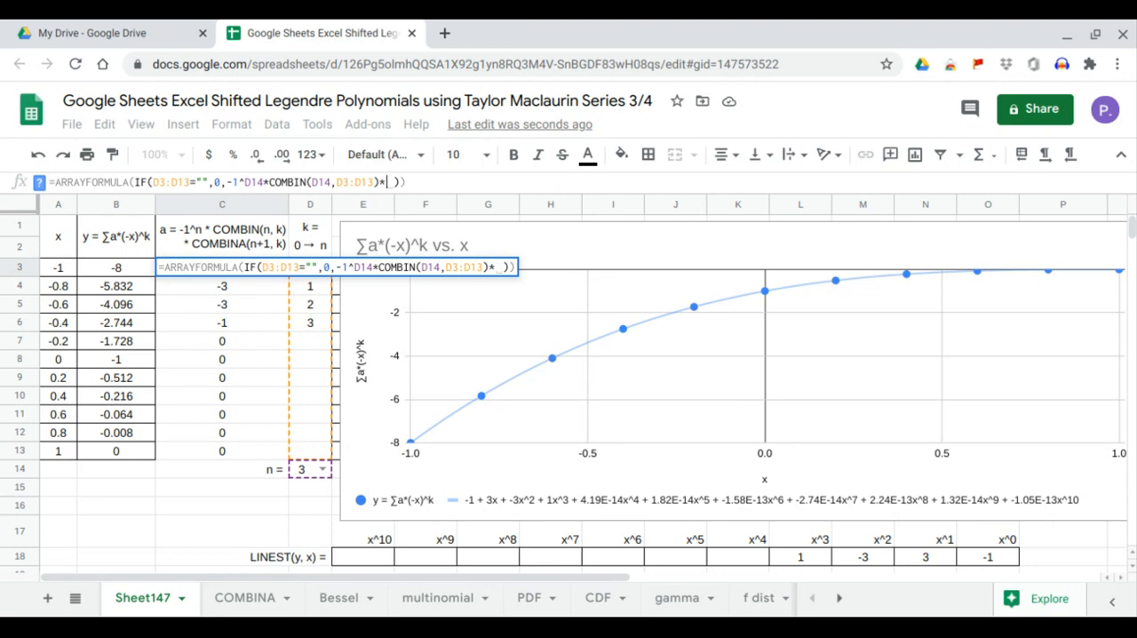
type("COMBINA(")
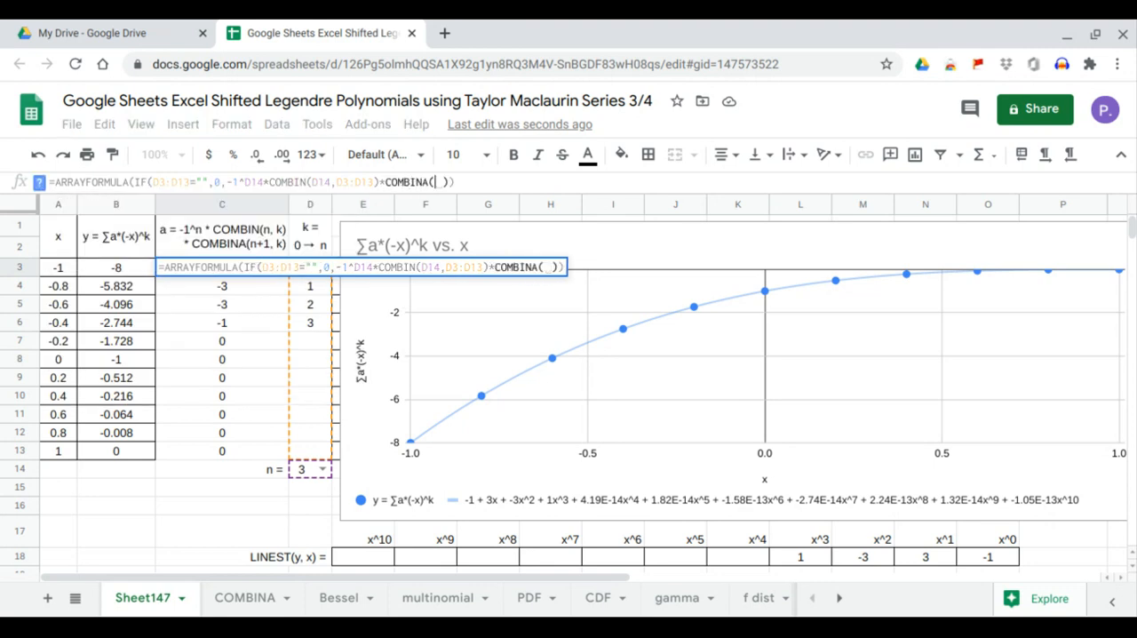
left_click(299, 474)
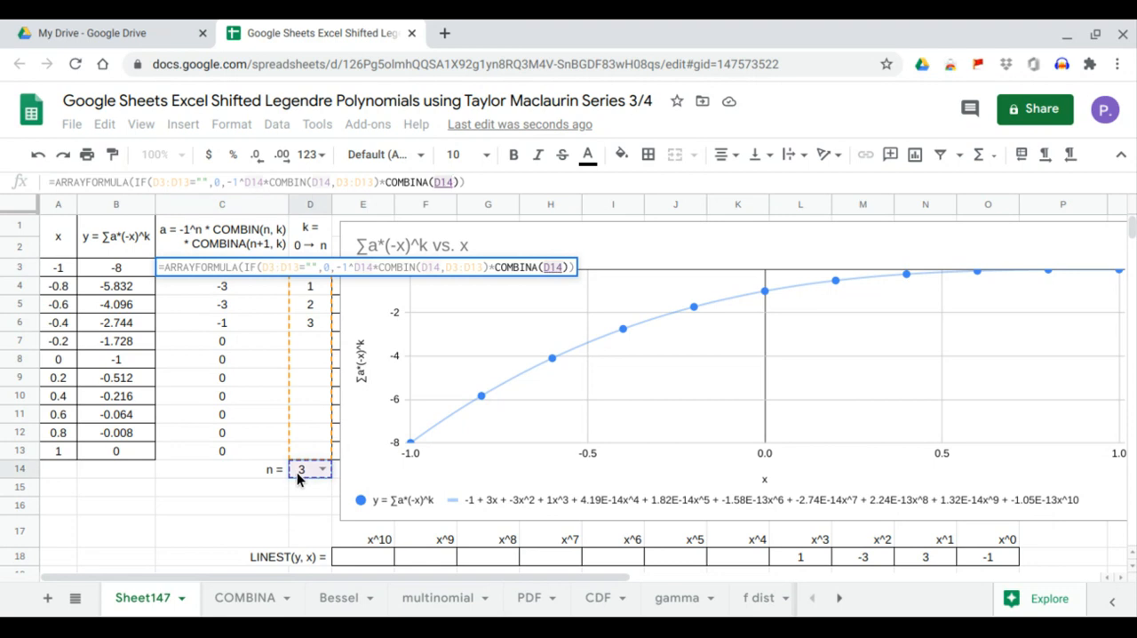
type("+1,")
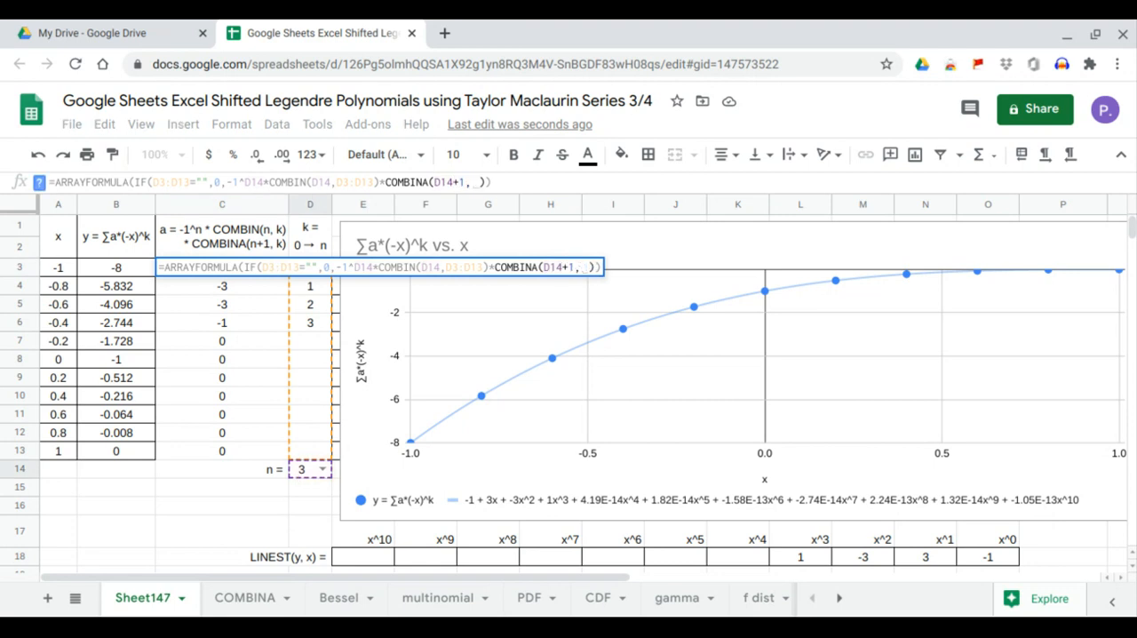
left_click(313, 444)
left_click_drag(313, 444, 312, 281)
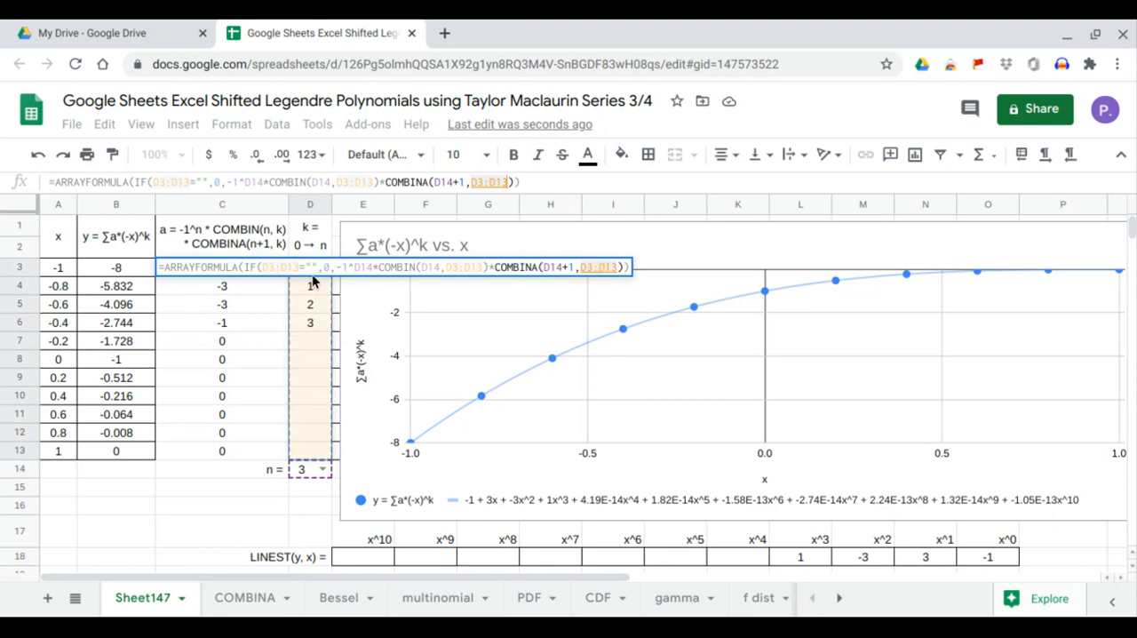
key("Return")
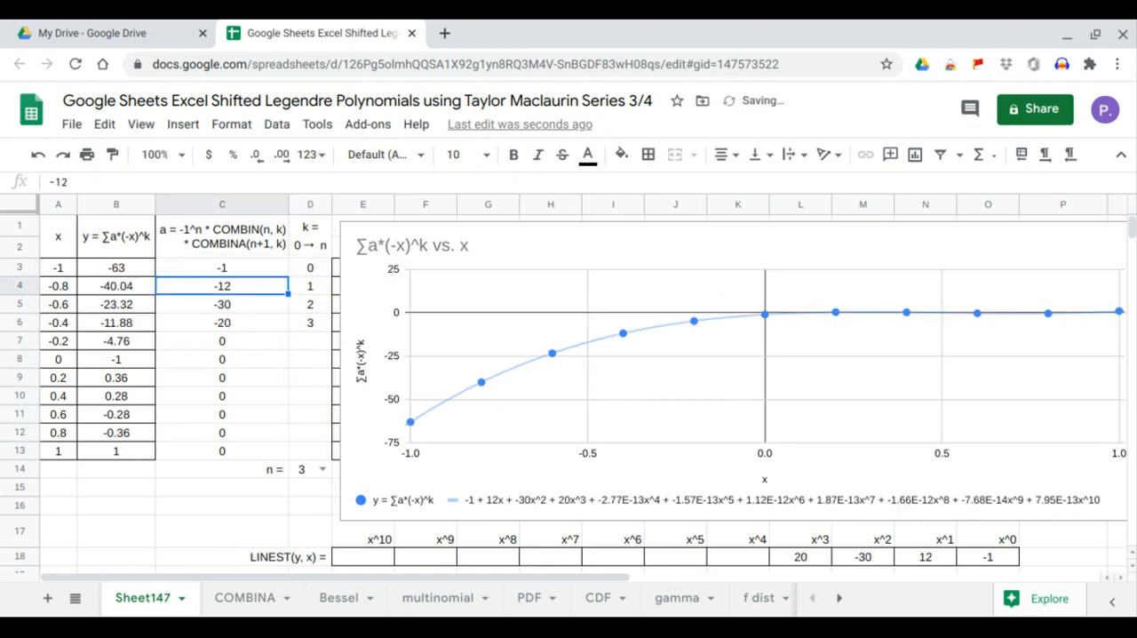
Choose 0, 1 and finally 2 as n in D14, checking the LINEST coefficients in row 18 for each value.
left_click(320, 471)
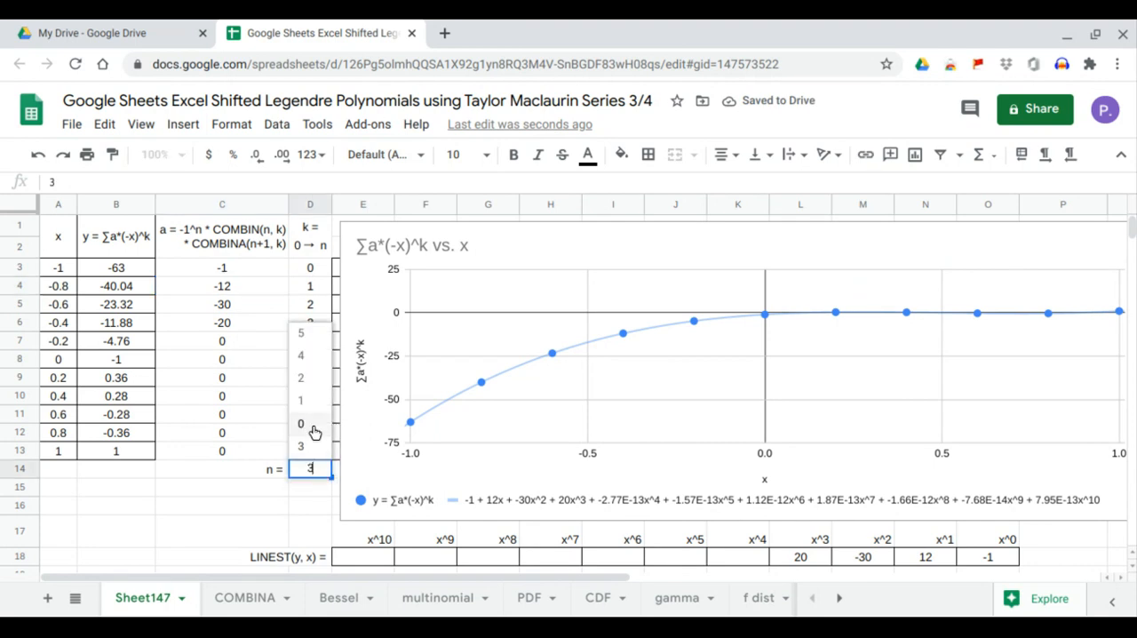
left_click(313, 432)
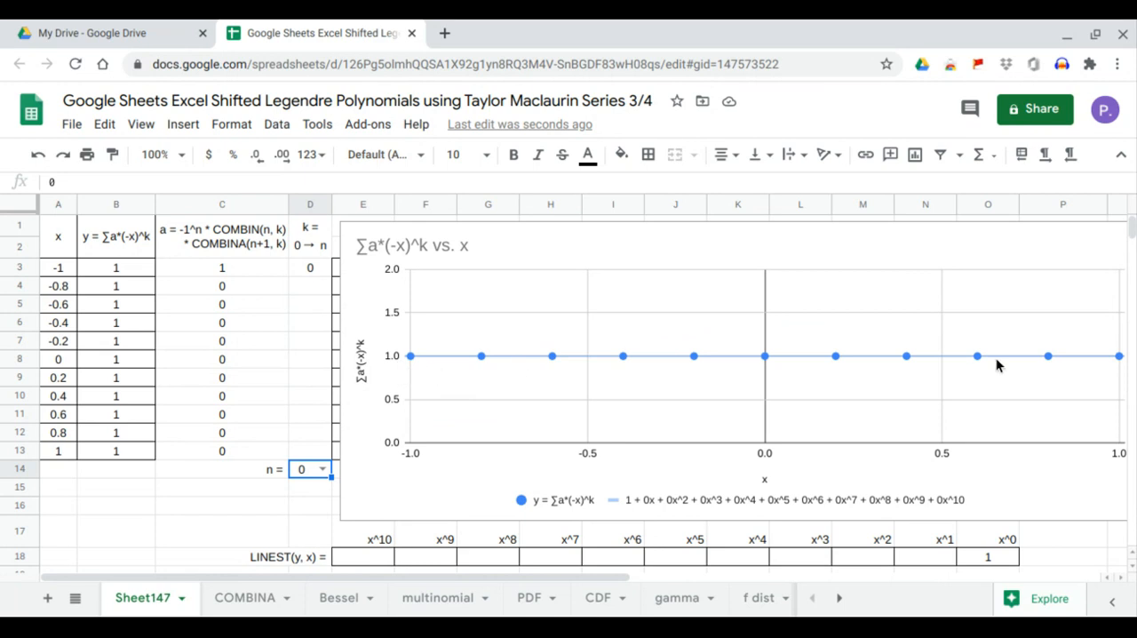
left_click(989, 560)
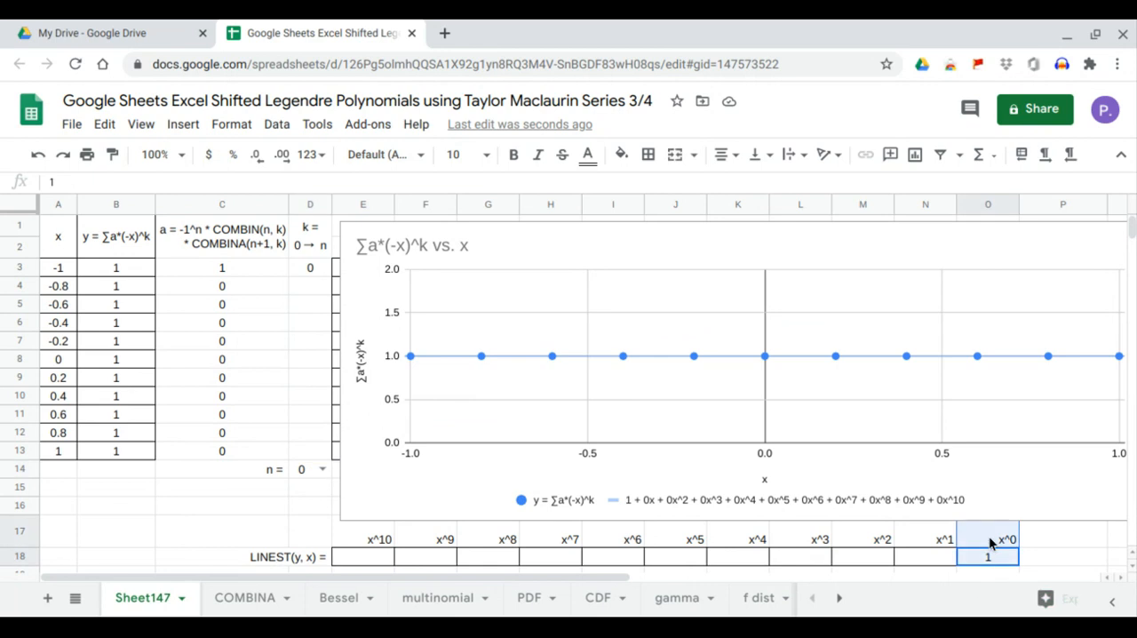
left_click(317, 472)
left_click(309, 438)
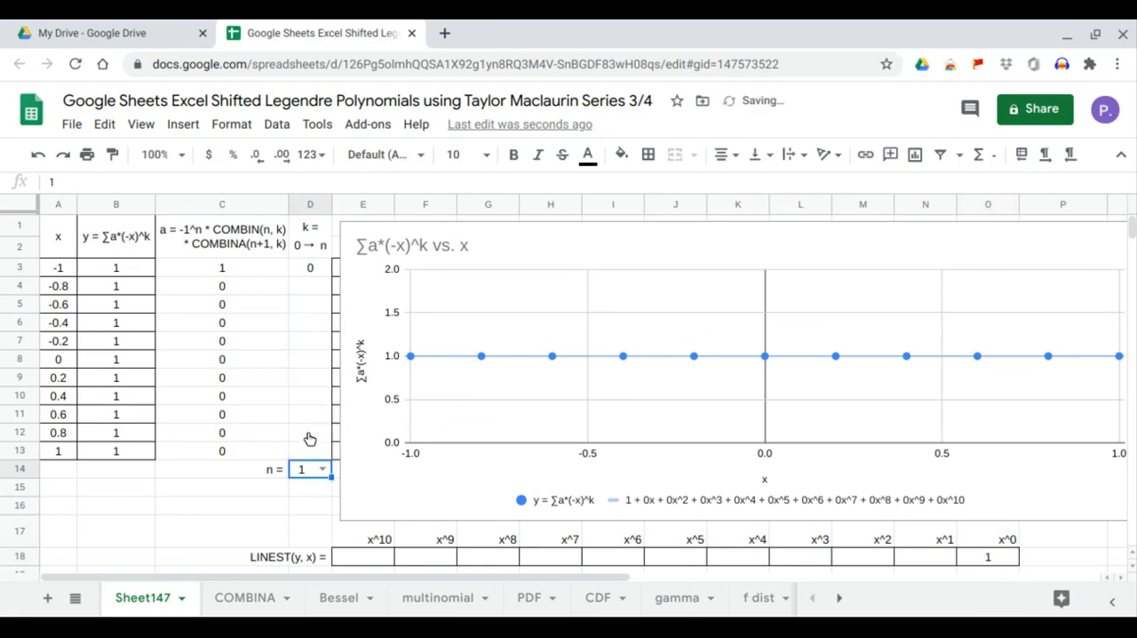
left_click(998, 558)
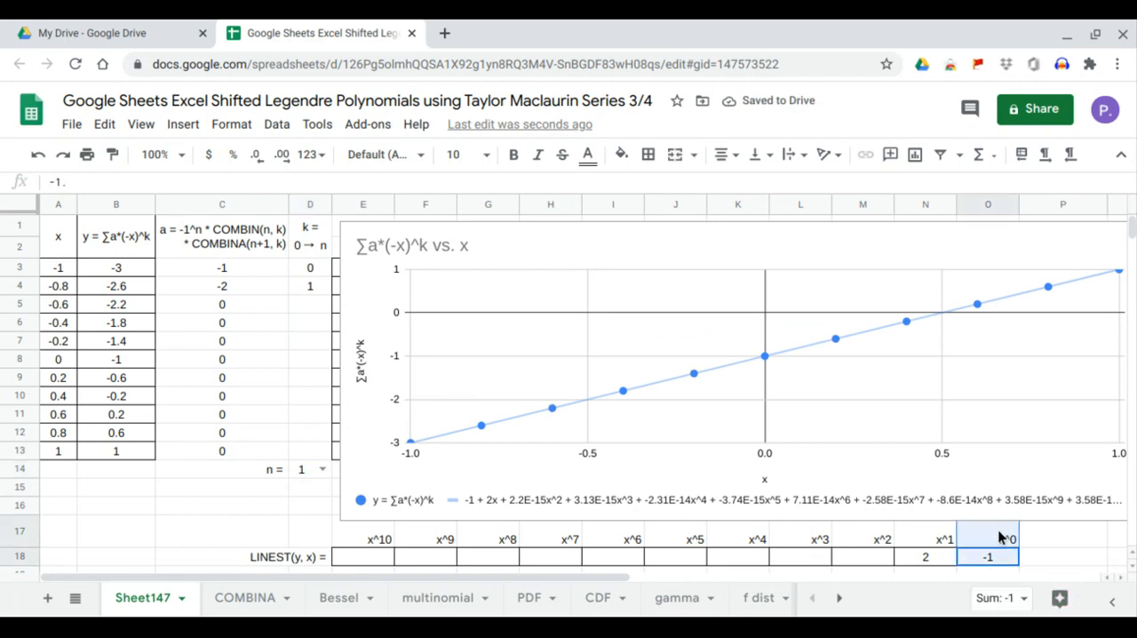
left_click(933, 561)
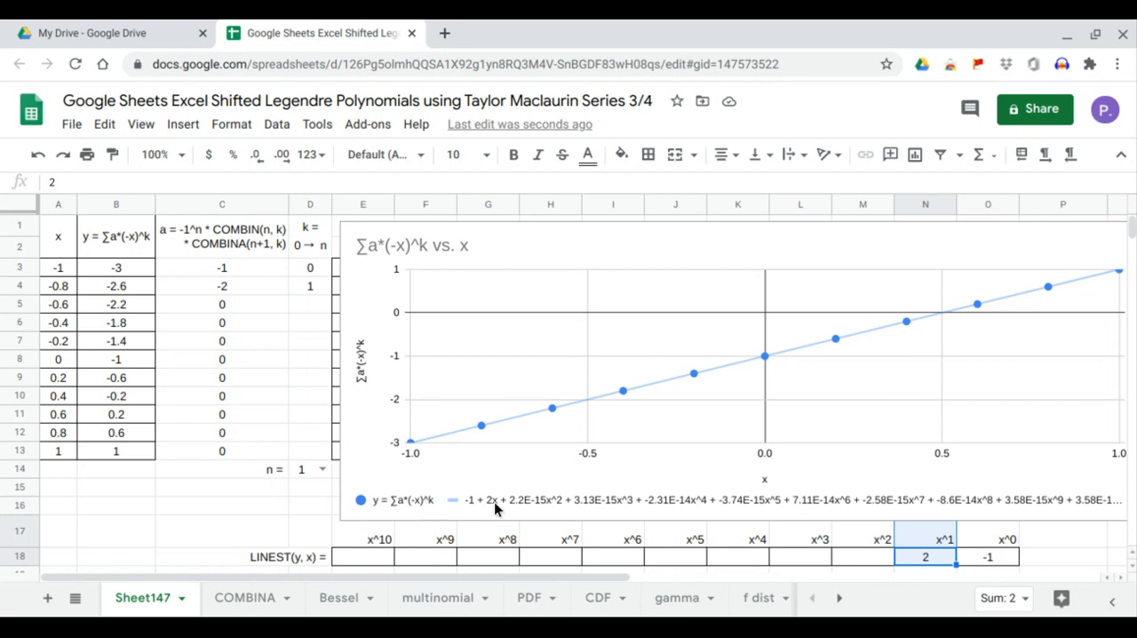
left_click(324, 470)
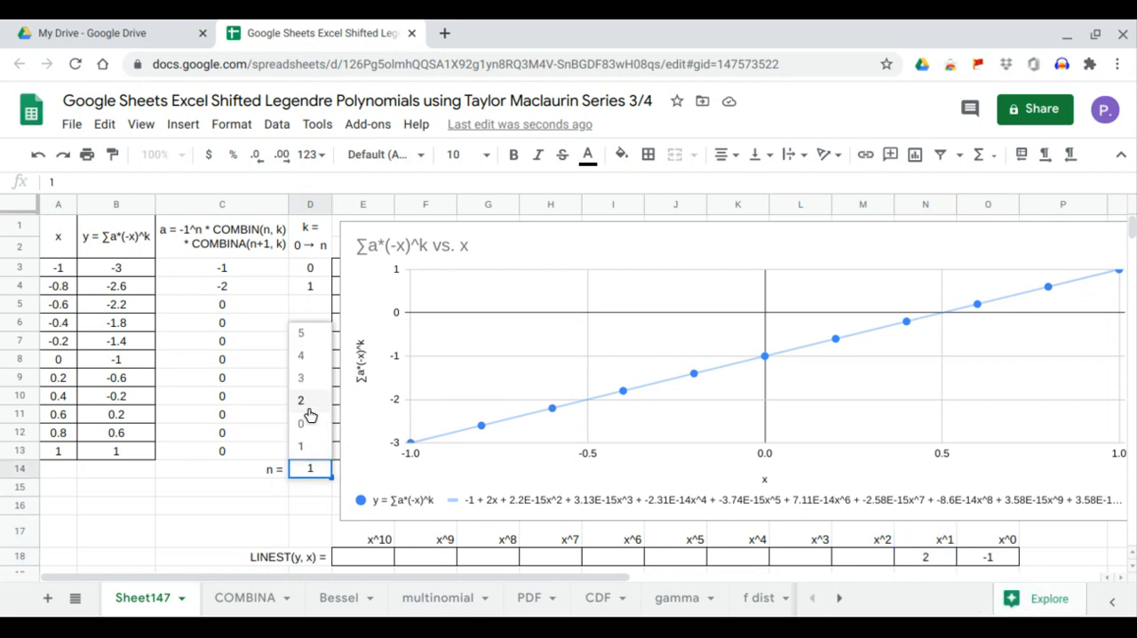
left_click(310, 415)
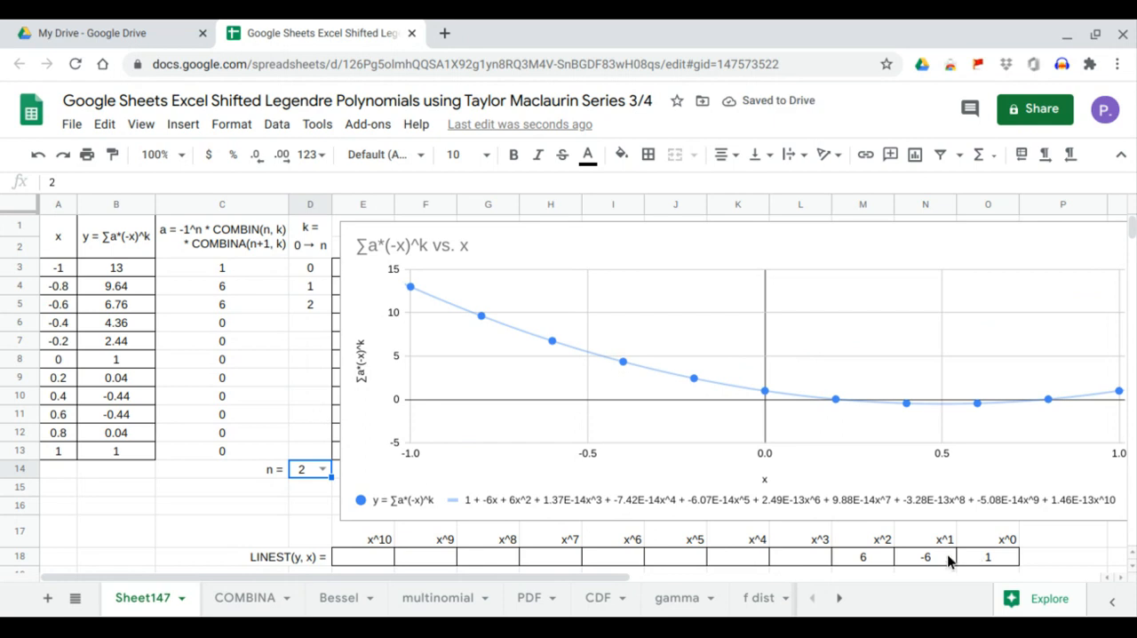
left_click(978, 559)
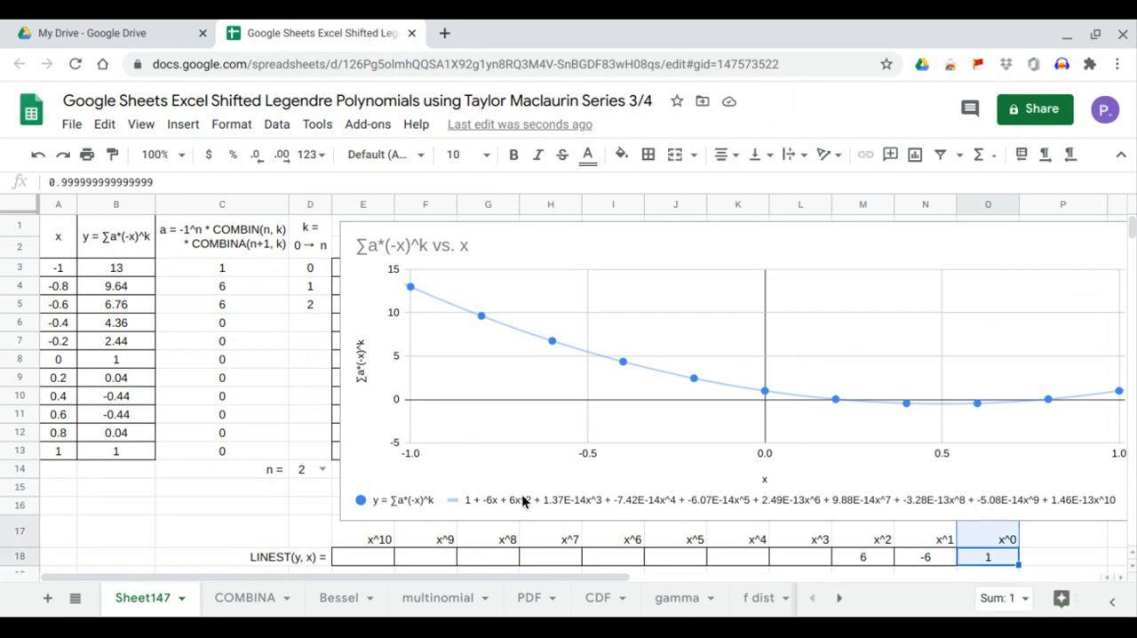
Compare the x^1 and x^2 LINEST coefficients in row 18 with the chart's trendline equation for n = 2.
left_click(931, 558)
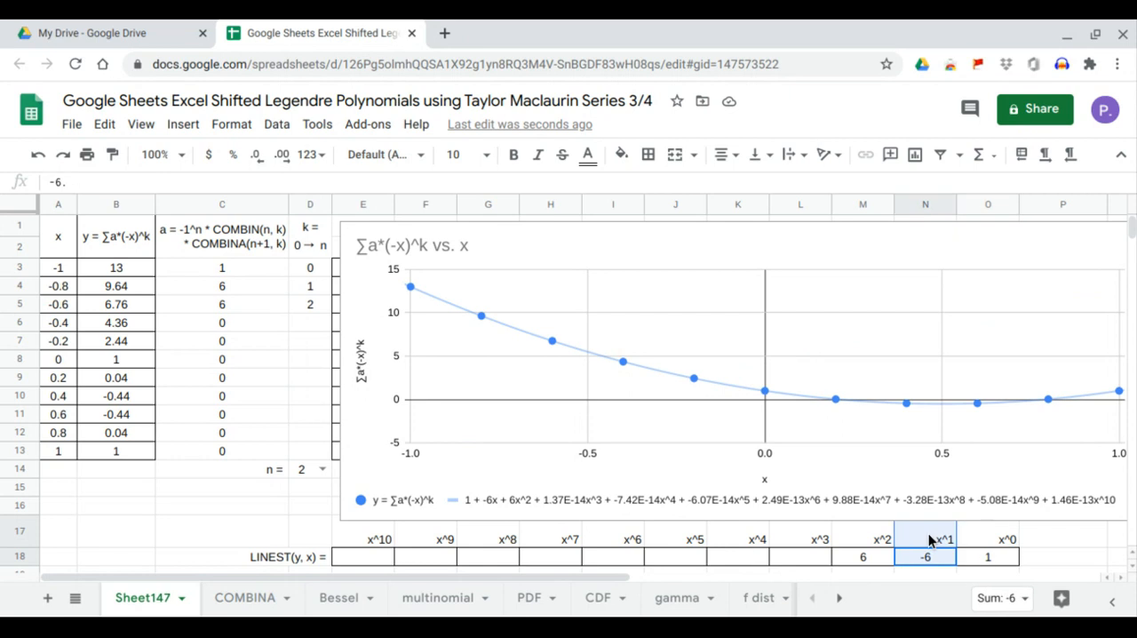
left_click(862, 556)
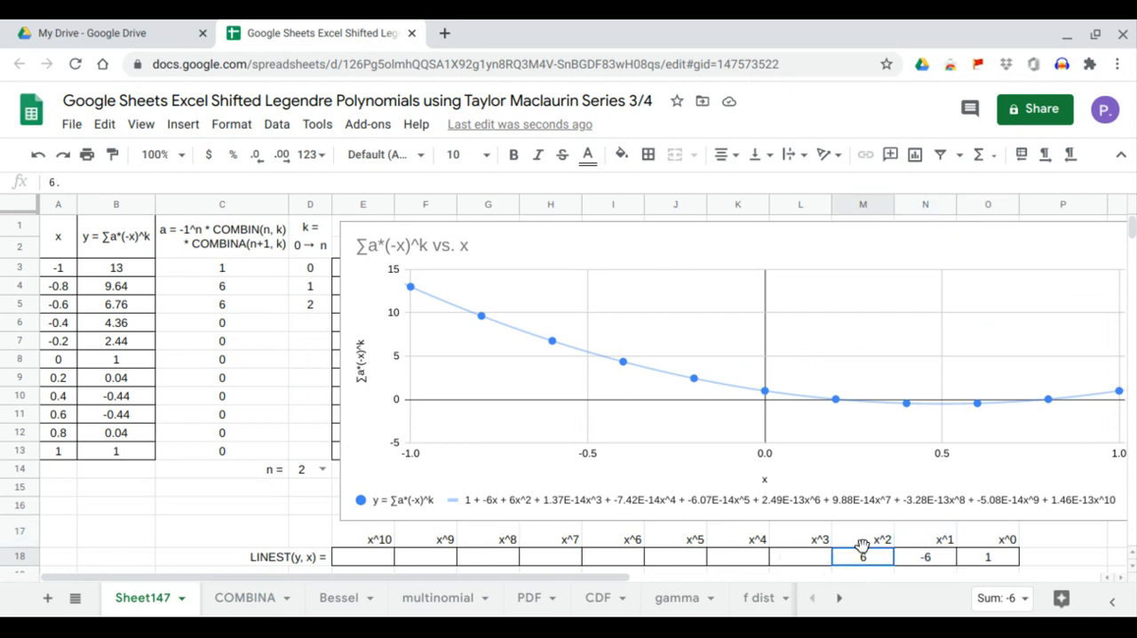
Set n in D14 to 3 and check the LINEST coefficients for x^0 through x^3 against the trendline equation.
left_click(322, 469)
left_click(323, 383)
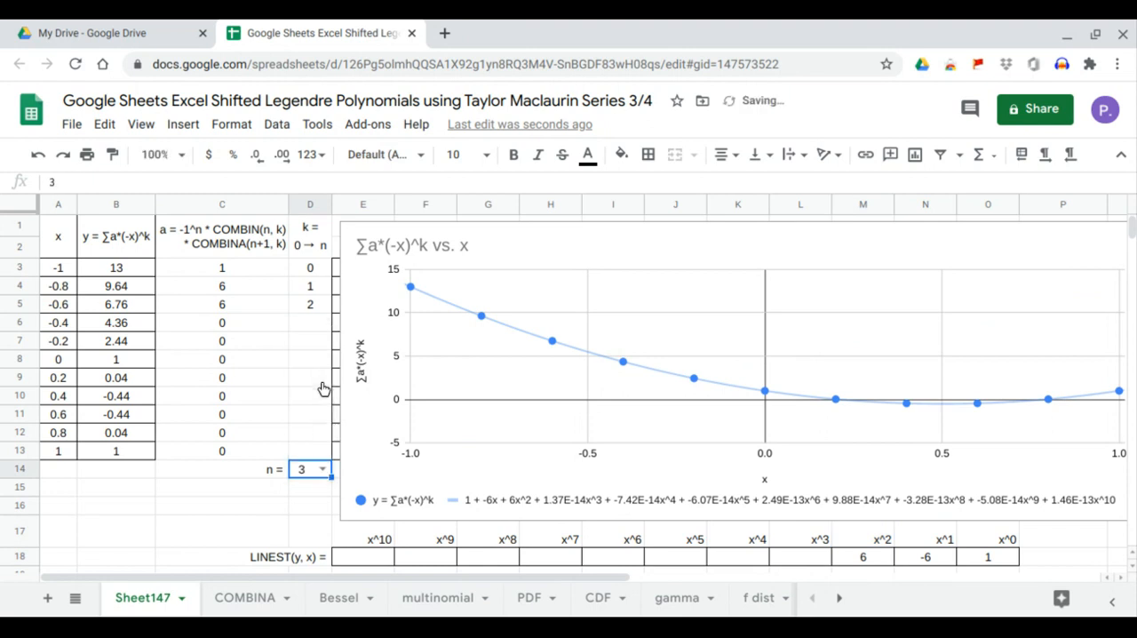
left_click(998, 558)
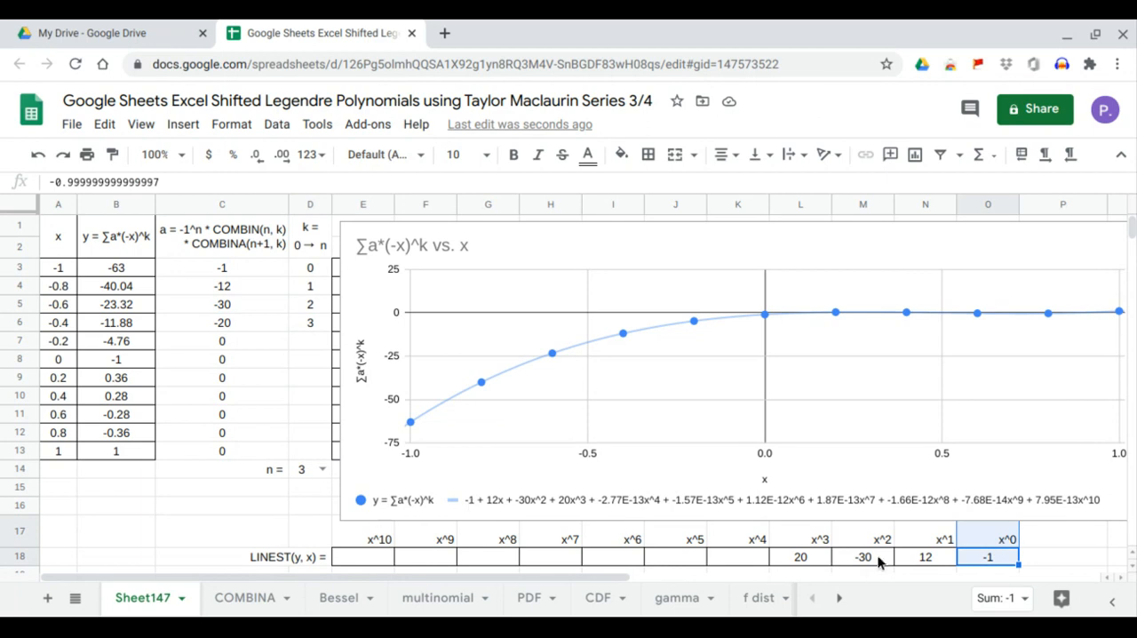
left_click(906, 557)
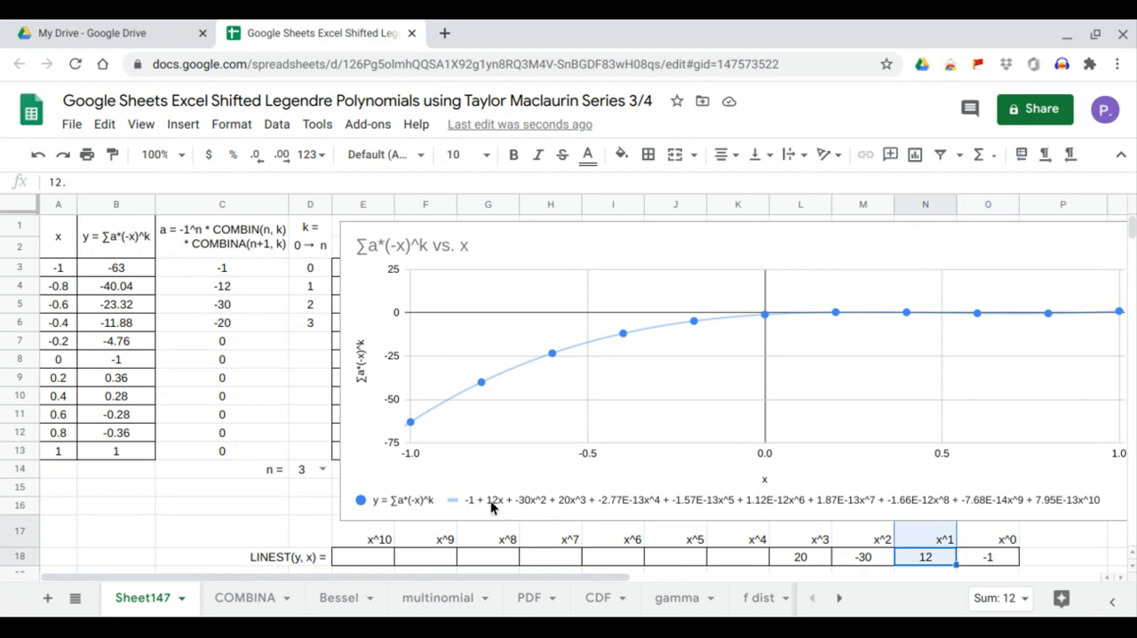
left_click(859, 557)
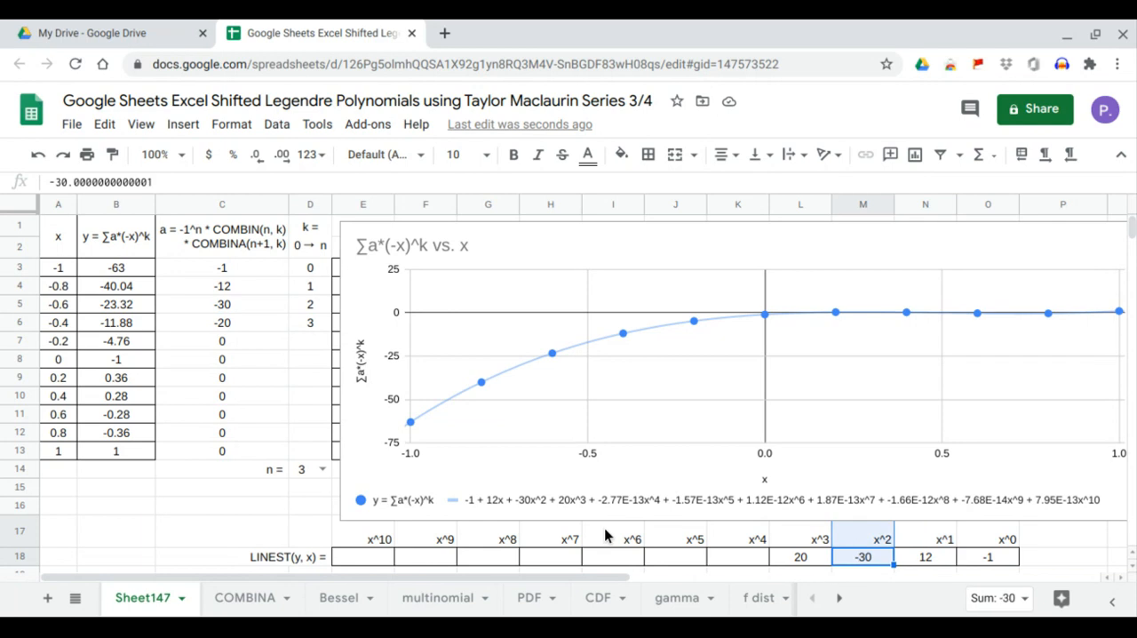
left_click(787, 557)
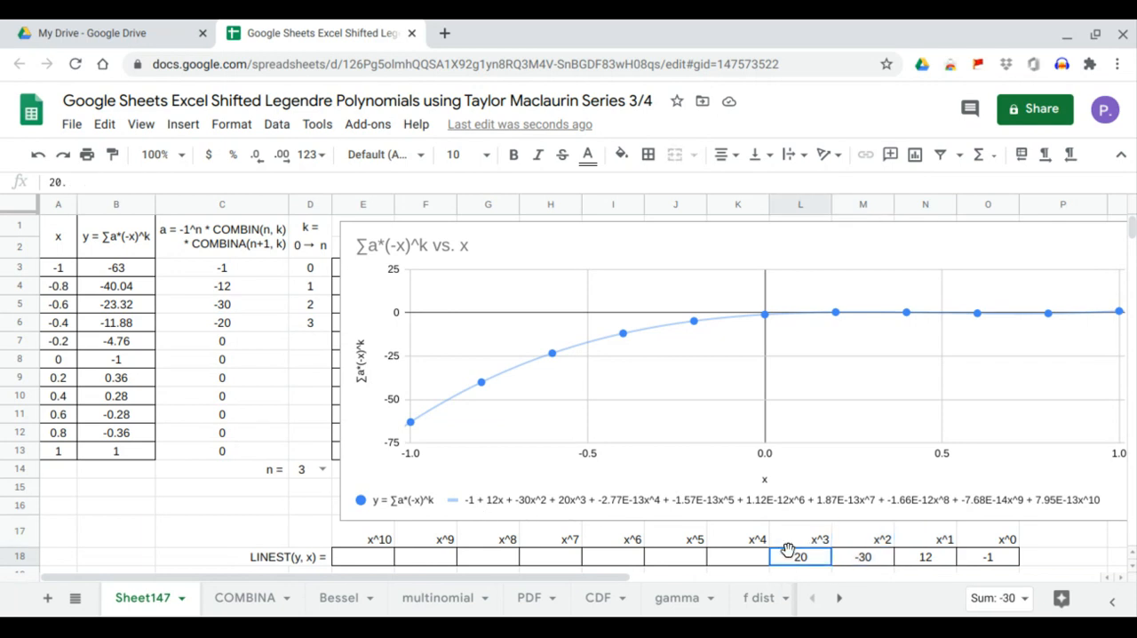
Set n in D14 to 4 and check the LINEST coefficients for x^0 through x^4 against the trendline equation.
left_click(321, 471)
left_click(314, 370)
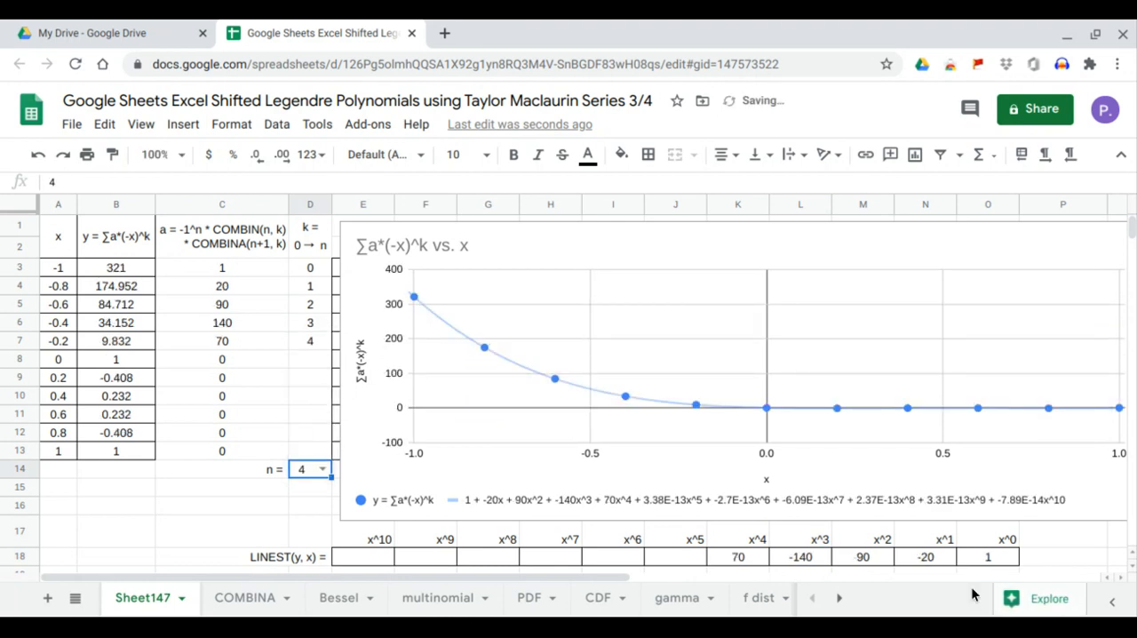
left_click(990, 560)
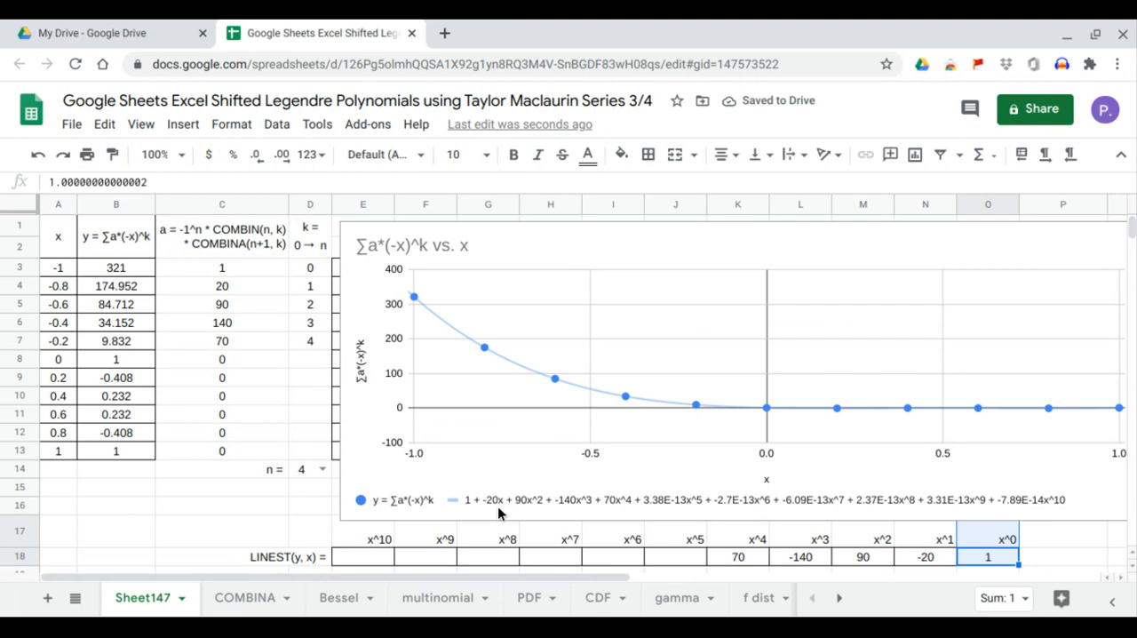
left_click(914, 562)
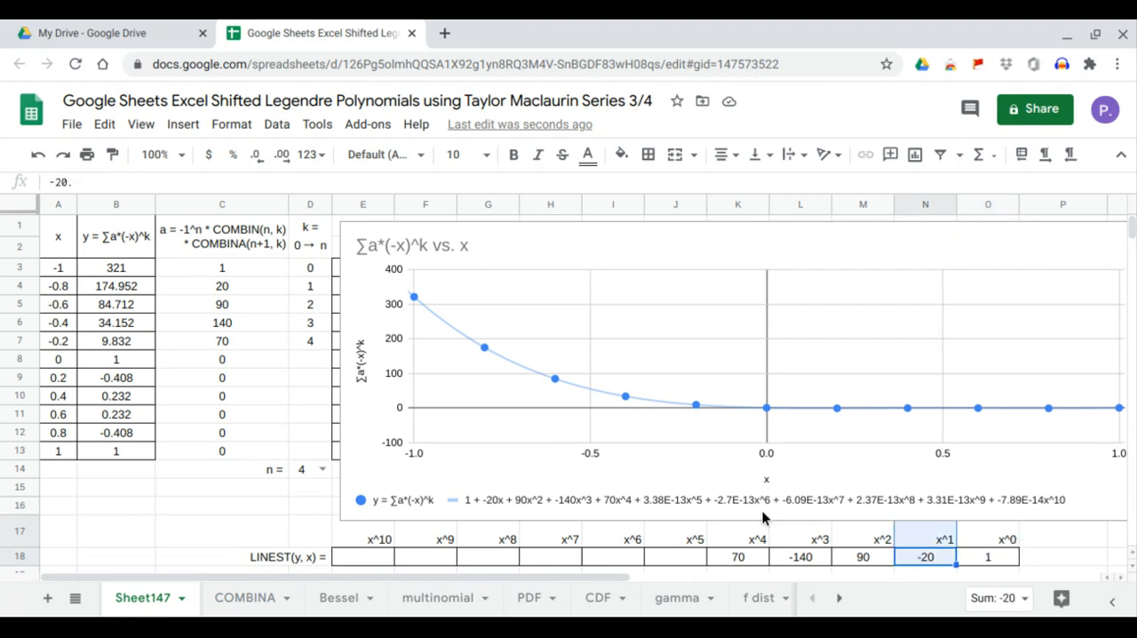
left_click(846, 570)
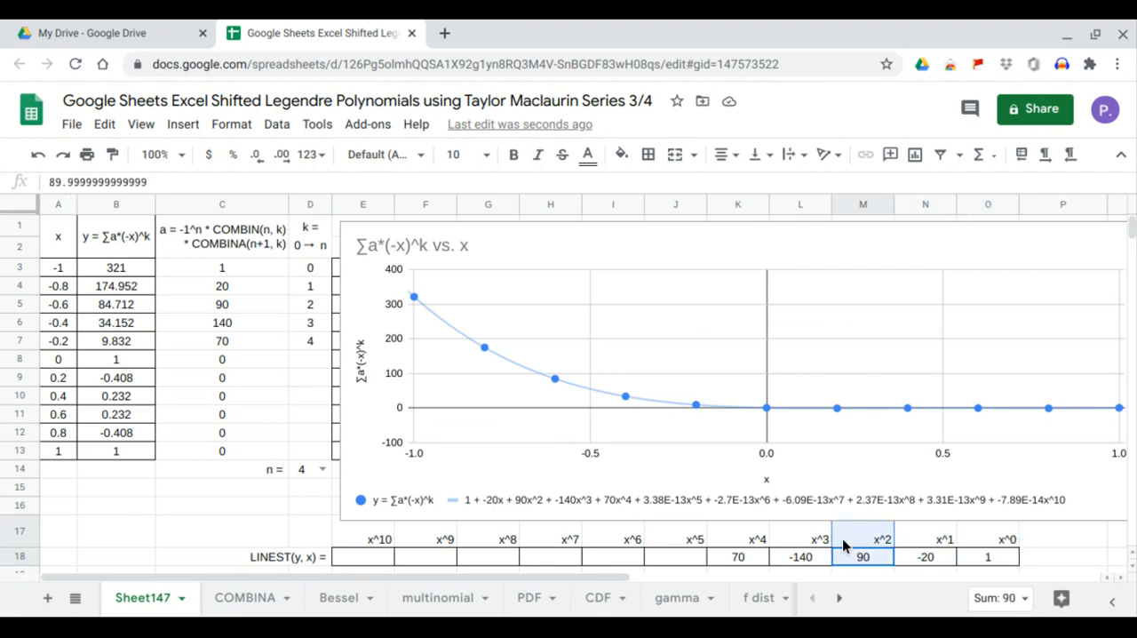
left_click(800, 554)
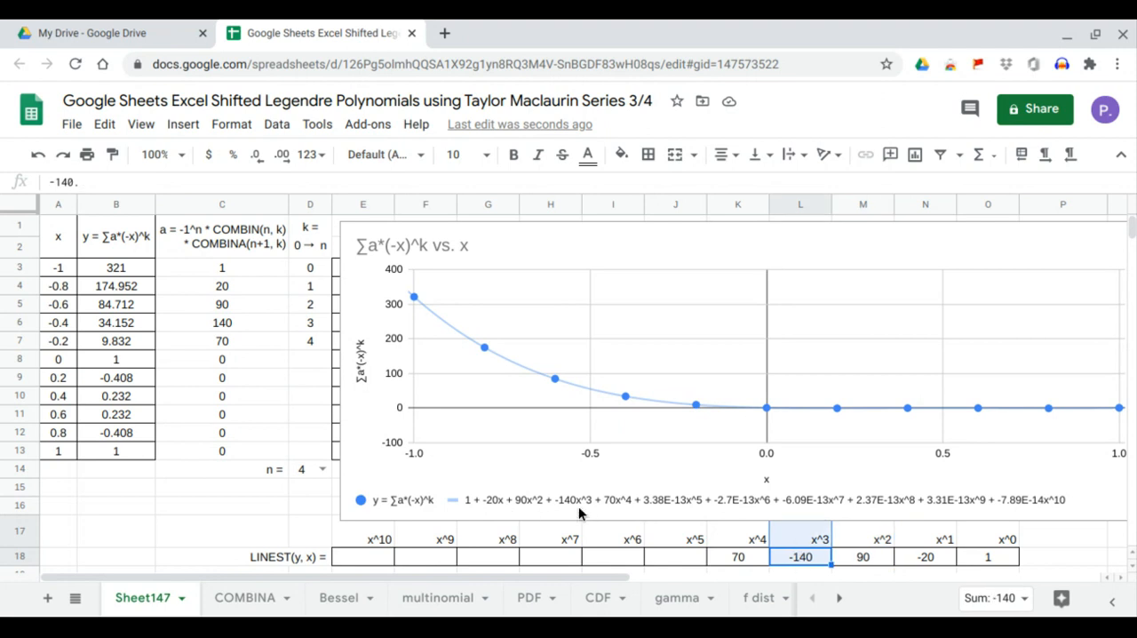
left_click(745, 559)
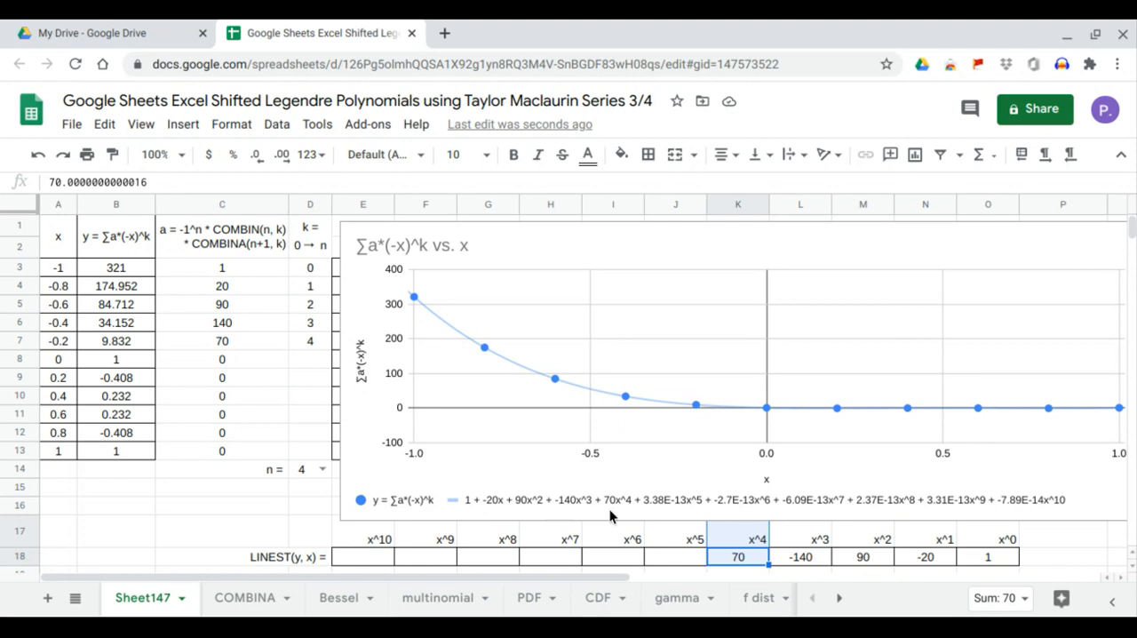
Set n in D14 to 5 and check the LINEST coefficients for x^0 through x^5 against the trendline equation.
left_click(322, 470)
left_click(305, 334)
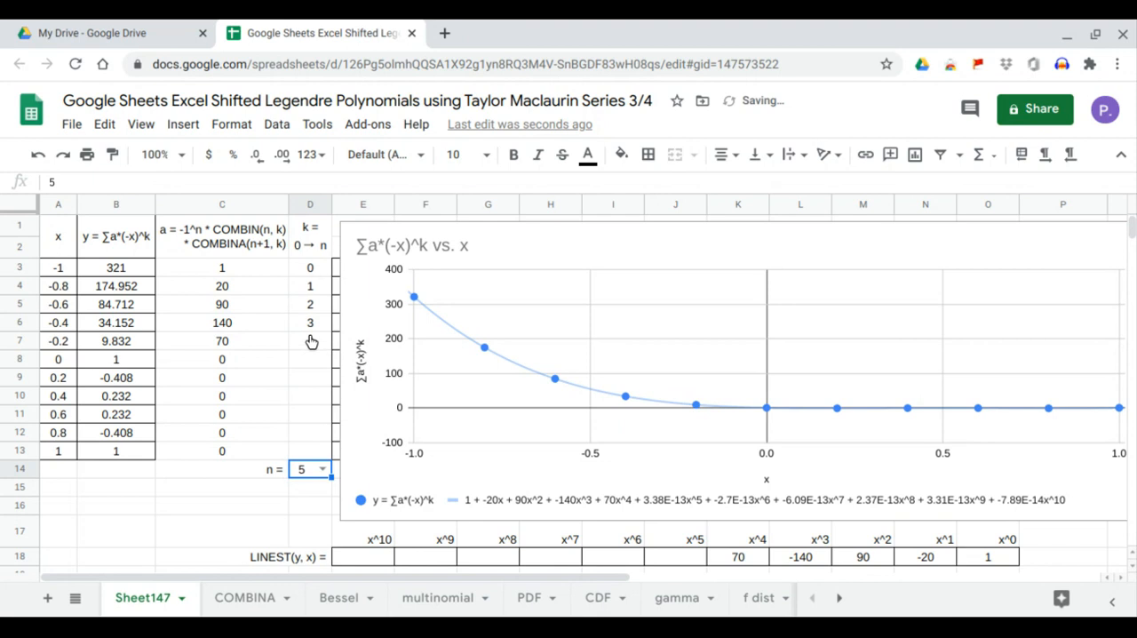
left_click(992, 559)
left_click_drag(992, 563, 996, 549)
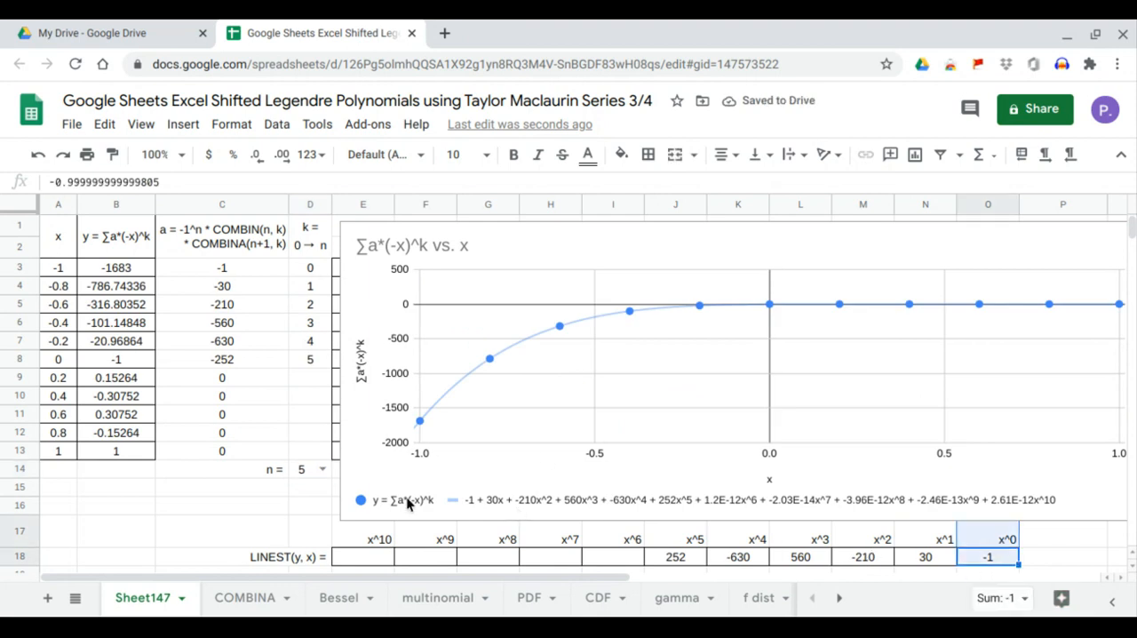
left_click_drag(902, 558, 914, 541)
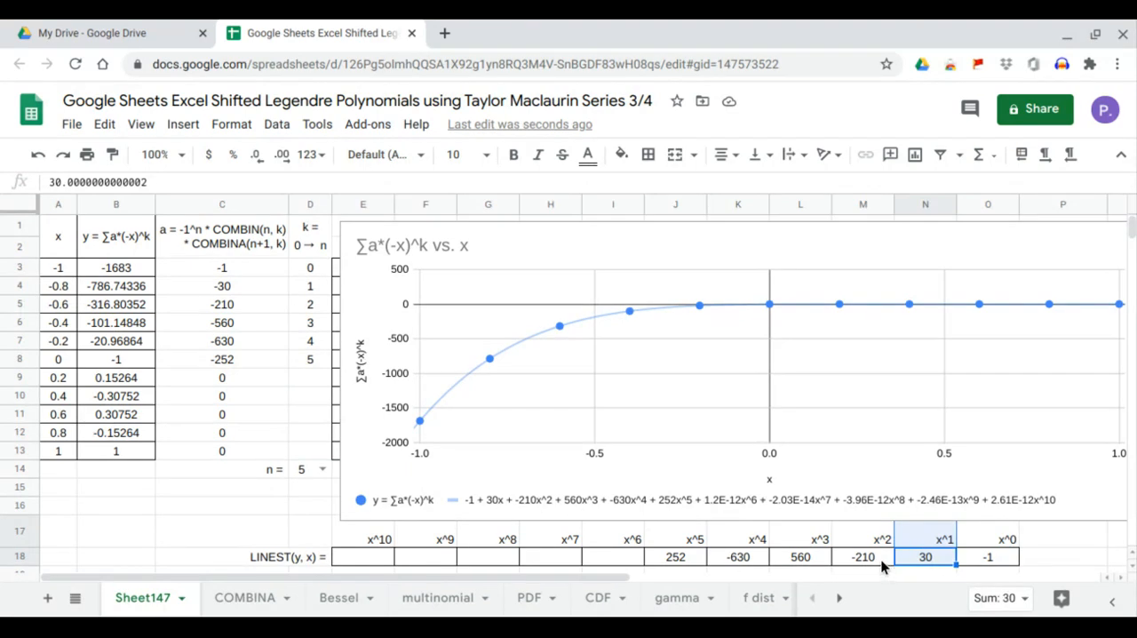
left_click_drag(883, 563, 883, 539)
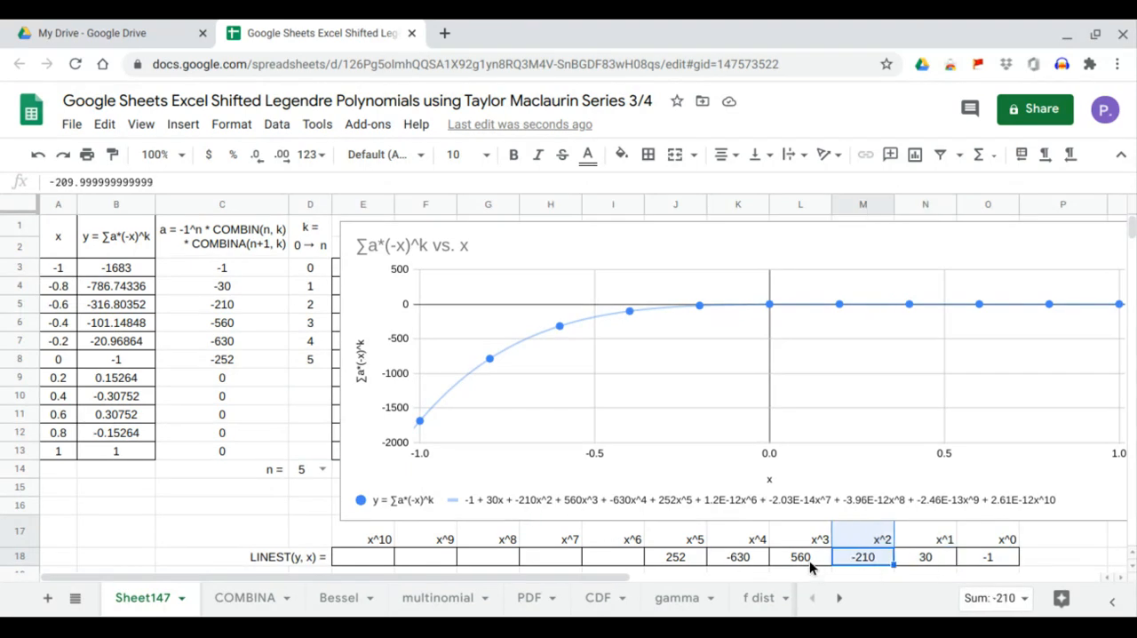
left_click_drag(809, 561, 811, 542)
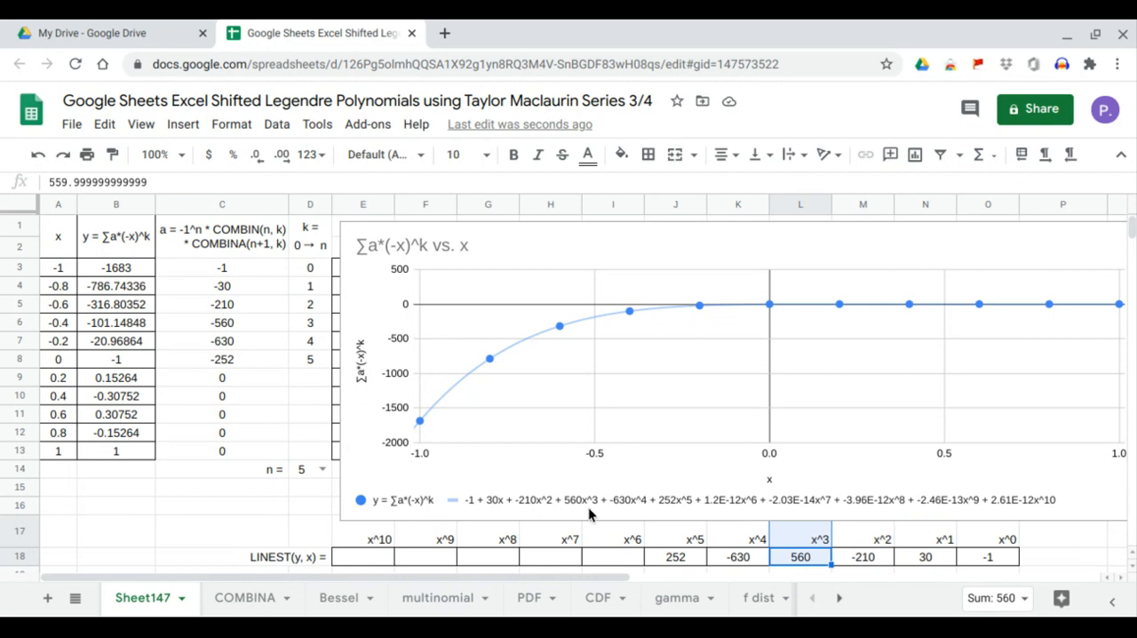
left_click_drag(718, 561, 675, 540)
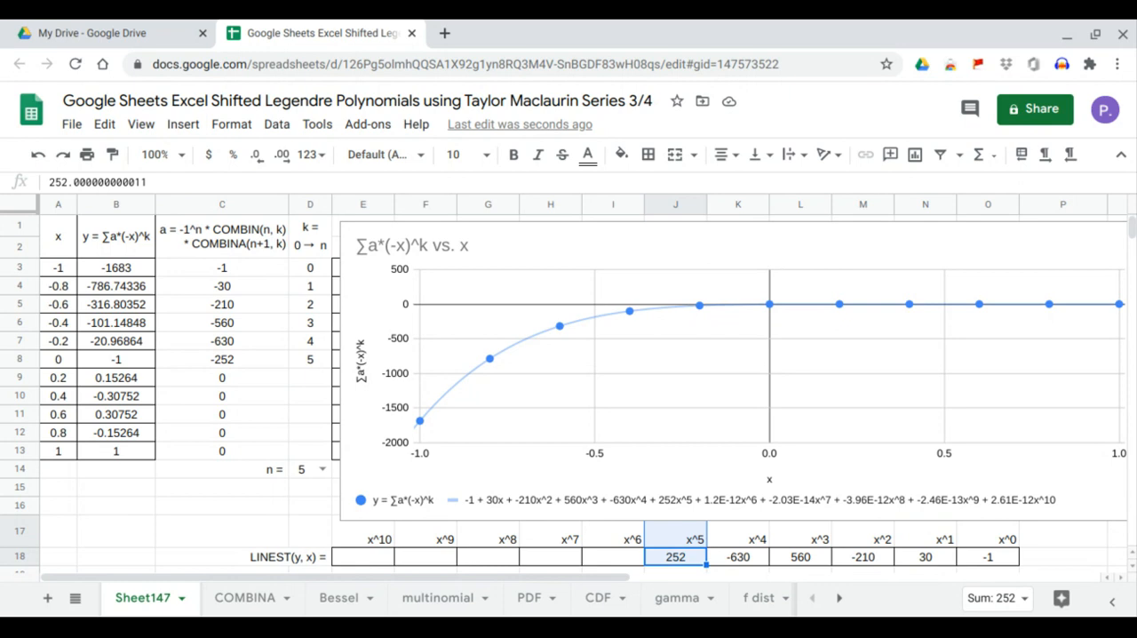
left_click(322, 560)
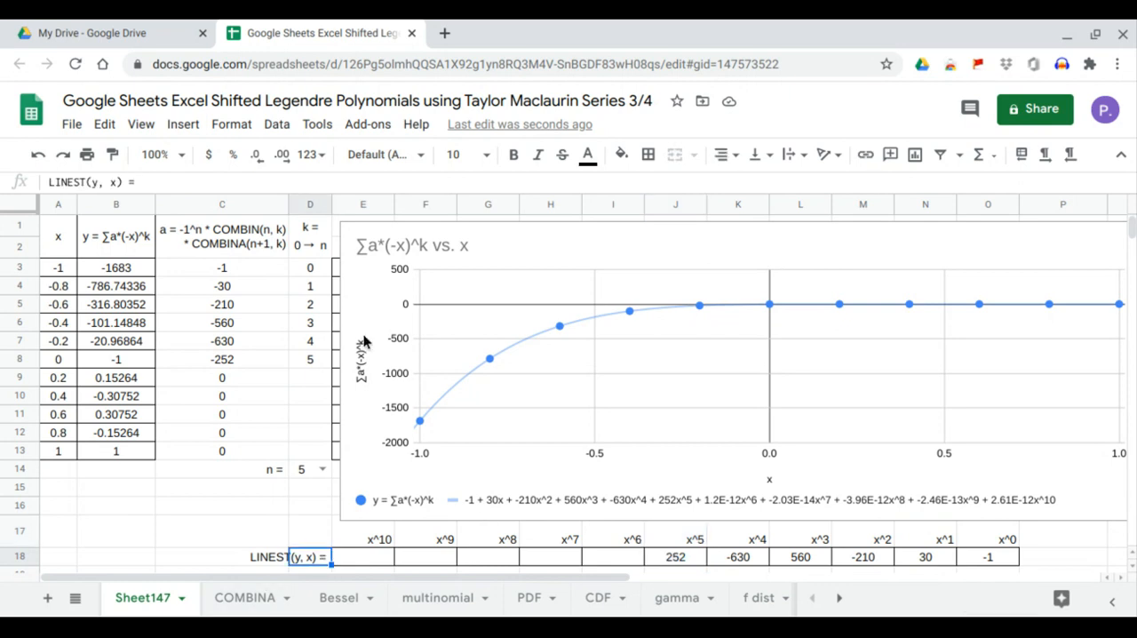